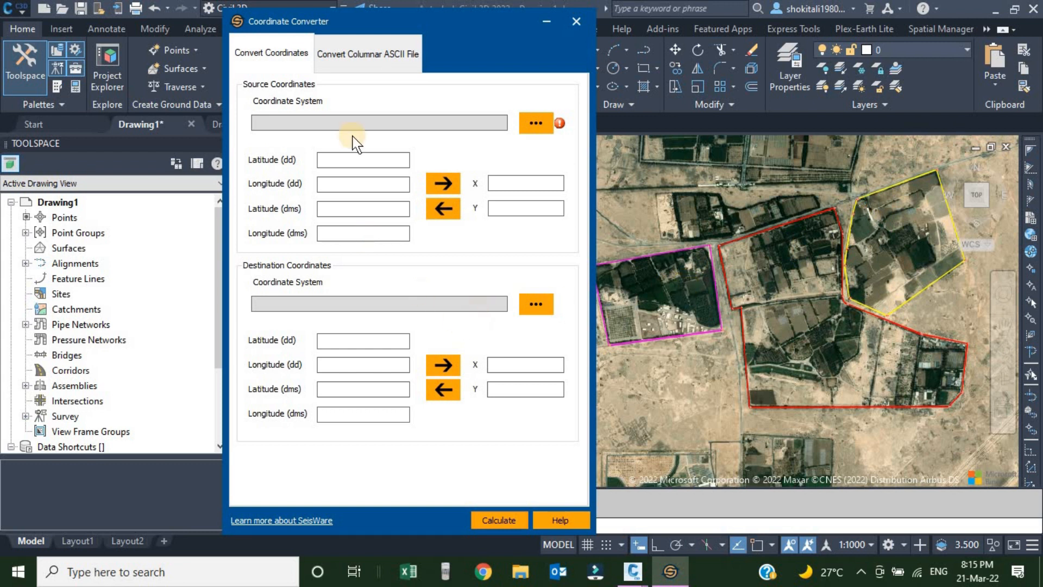
# Step: Enter latitude 25 and longitude 51 in decimal degrees as the source coordinates for a single-point conversion
pyautogui.moveTo(460, 29); pyautogui.dragTo(527, 29)
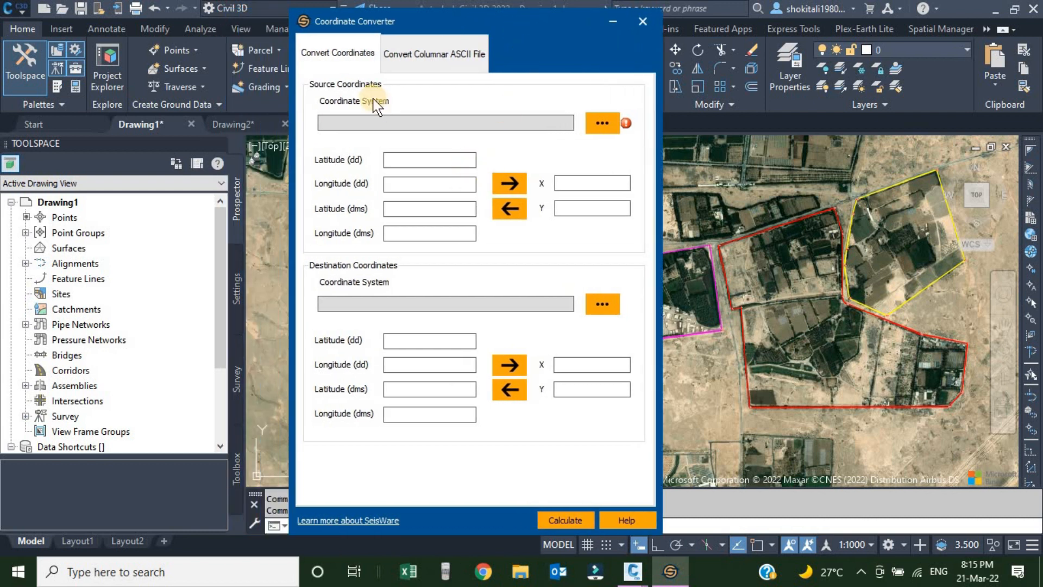
pyautogui.click(427, 54)
pyautogui.click(339, 53)
pyautogui.click(394, 159)
pyautogui.write('25')
pyautogui.click(409, 185)
pyautogui.write('51')
# Step: Set the source coordinate system to WGS 84 / UTM zone 39N from the Northern Hemisphere WGS 84 group
pyautogui.click(599, 128)
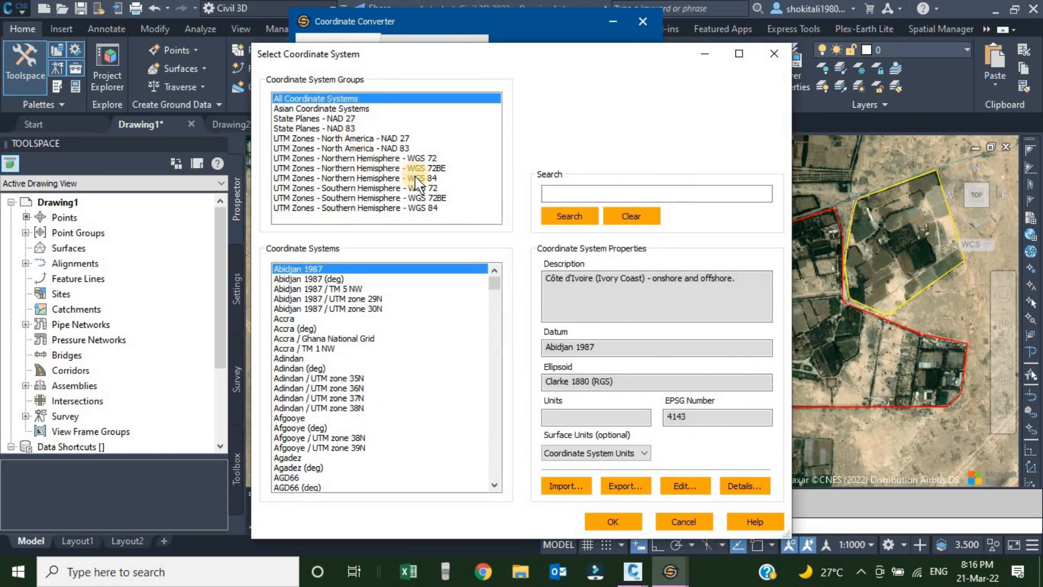
pyautogui.click(417, 182)
pyautogui.scroll(-3, 328, 291)
pyautogui.scroll(-2, 325, 288)
pyautogui.scroll(-3, 336, 348)
pyautogui.scroll(-1, 336, 351)
pyautogui.click(348, 338)
pyautogui.click(615, 526)
# Step: Set the destination coordinate system of the single-point conversion to QND95 / Qatar National Grid
pyautogui.click(331, 279)
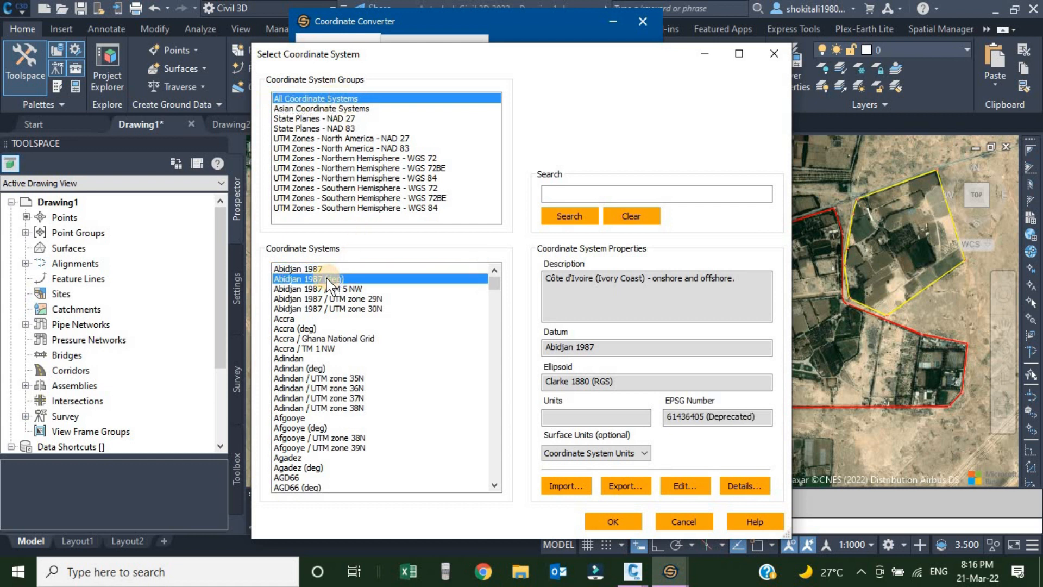
pyautogui.press('q')
pyautogui.scroll(-4, 337, 374)
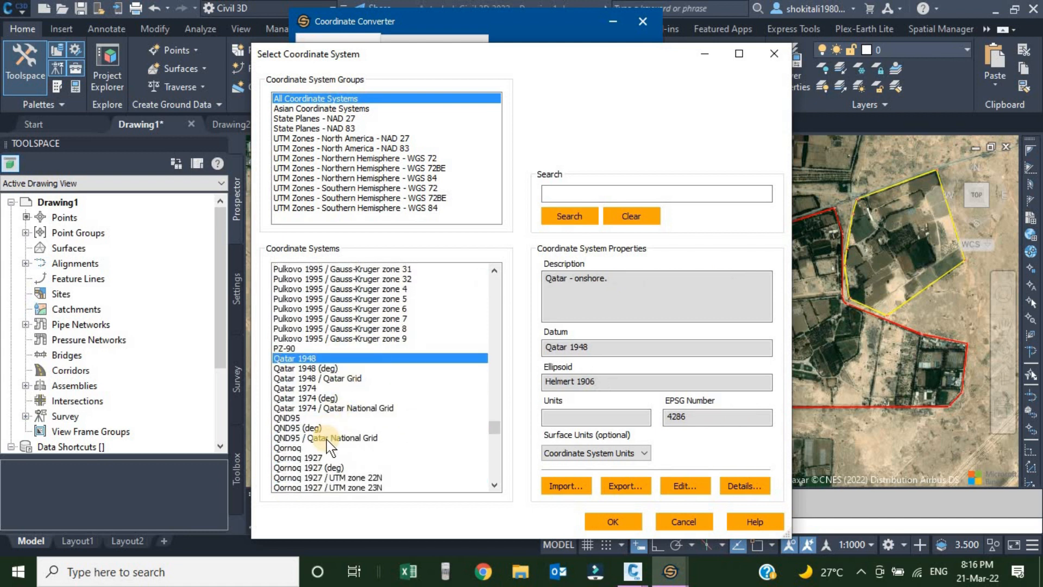
pyautogui.click(329, 438)
pyautogui.click(611, 521)
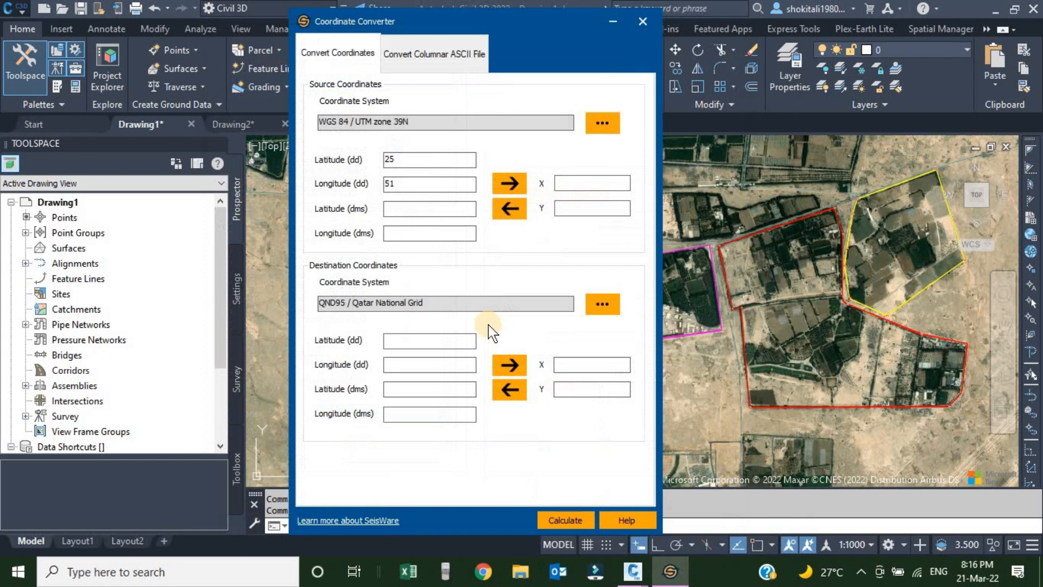
# Step: Calculate the single-point conversion and check the destination X and Y coordinates against the source values
pyautogui.click(565, 520)
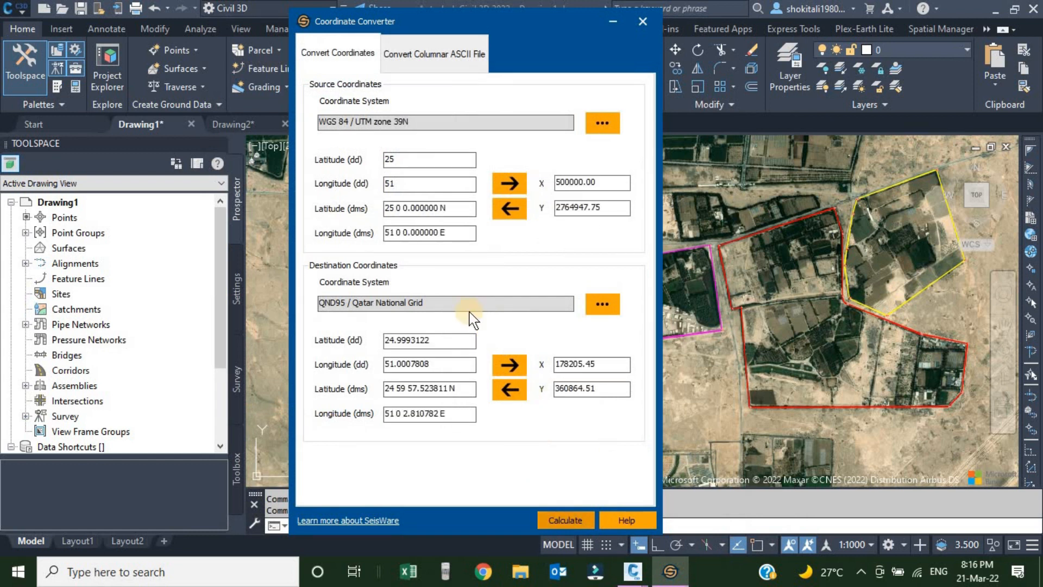
pyautogui.click(400, 163)
pyautogui.click(398, 182)
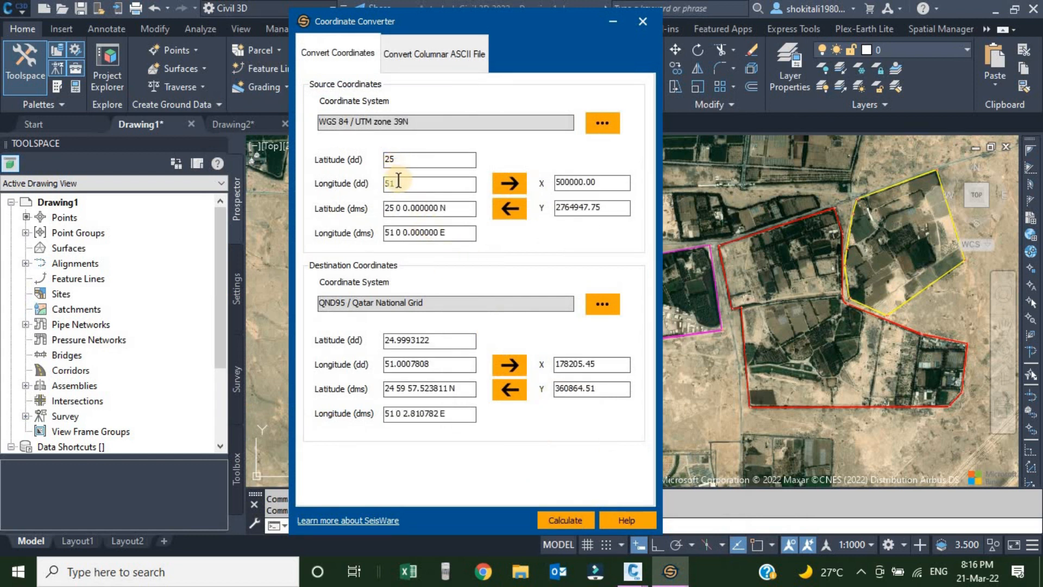
pyautogui.moveTo(596, 364); pyautogui.dragTo(557, 391)
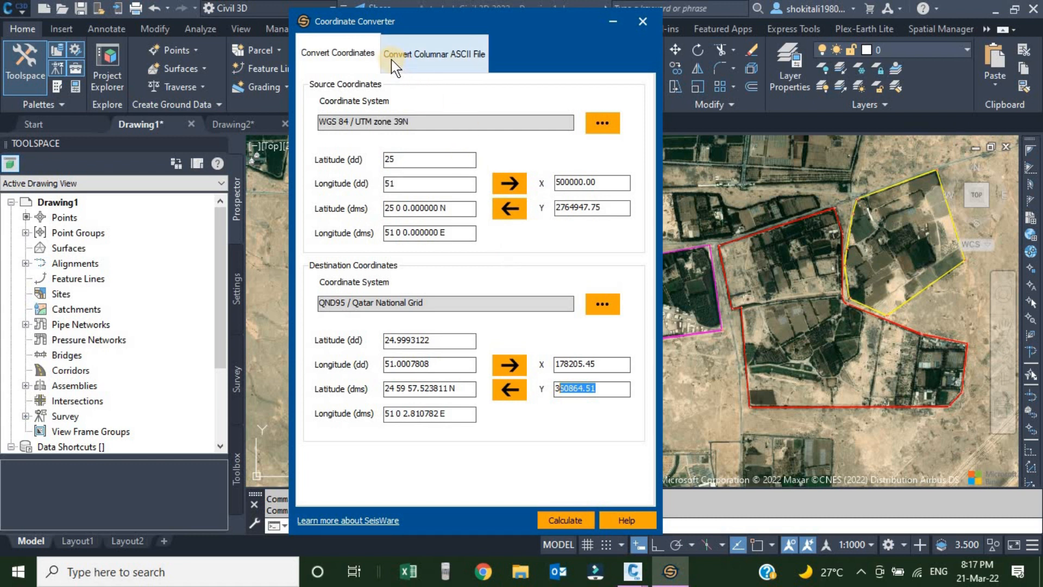
# Step: Switch to columnar ASCII file conversion and choose WGS 84 / UTM zone 39N as its source coordinate system
pyautogui.click(432, 55)
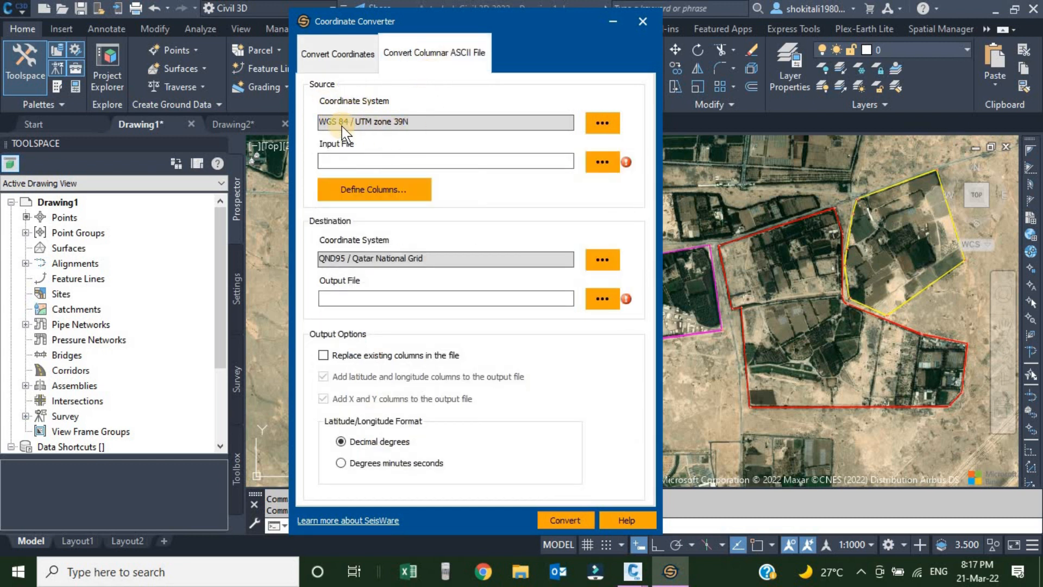
pyautogui.click(343, 54)
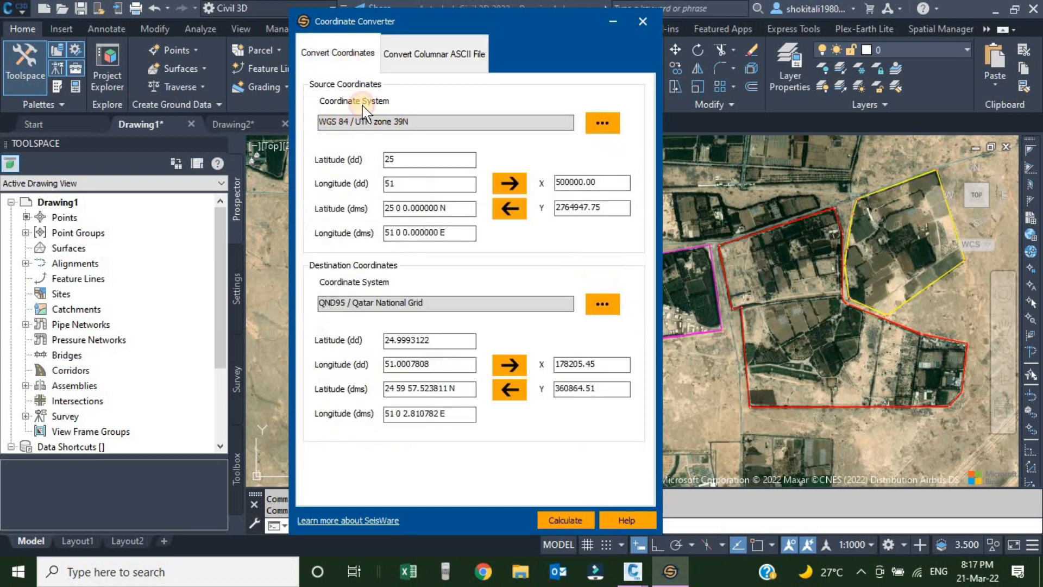
pyautogui.click(430, 53)
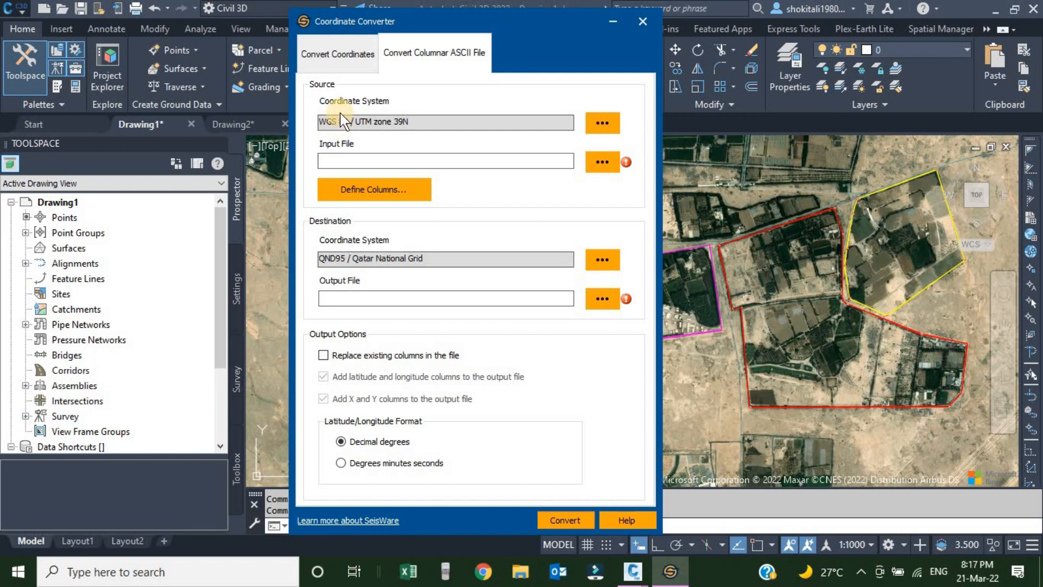
pyautogui.click(600, 124)
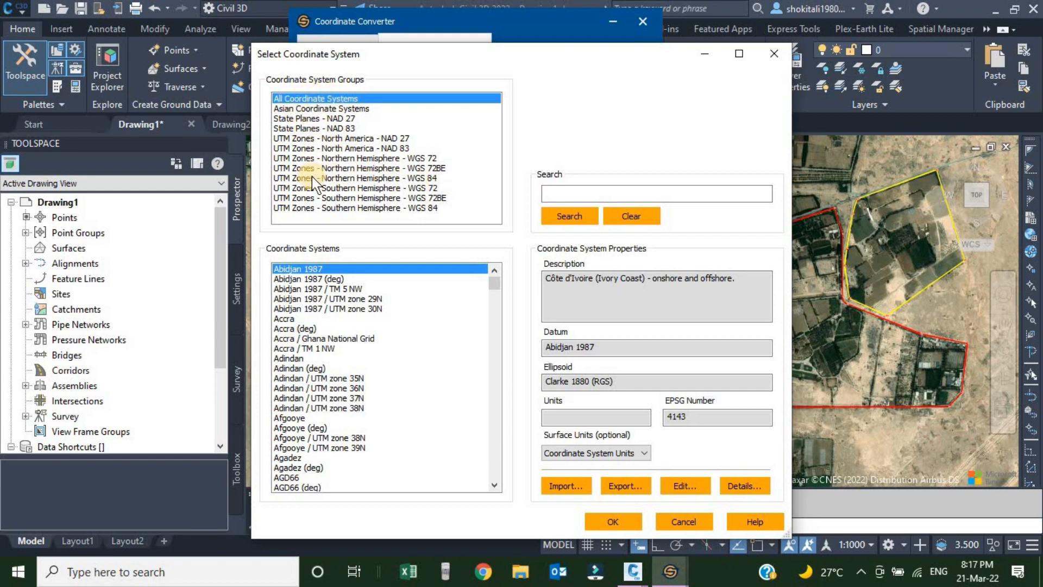
pyautogui.click(422, 178)
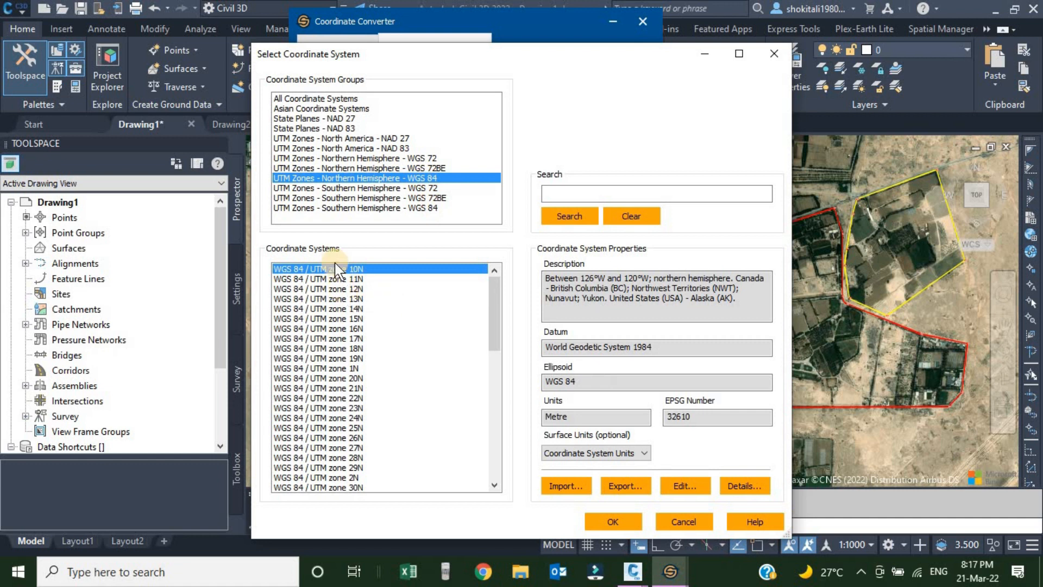
pyautogui.scroll(-4, 342, 307)
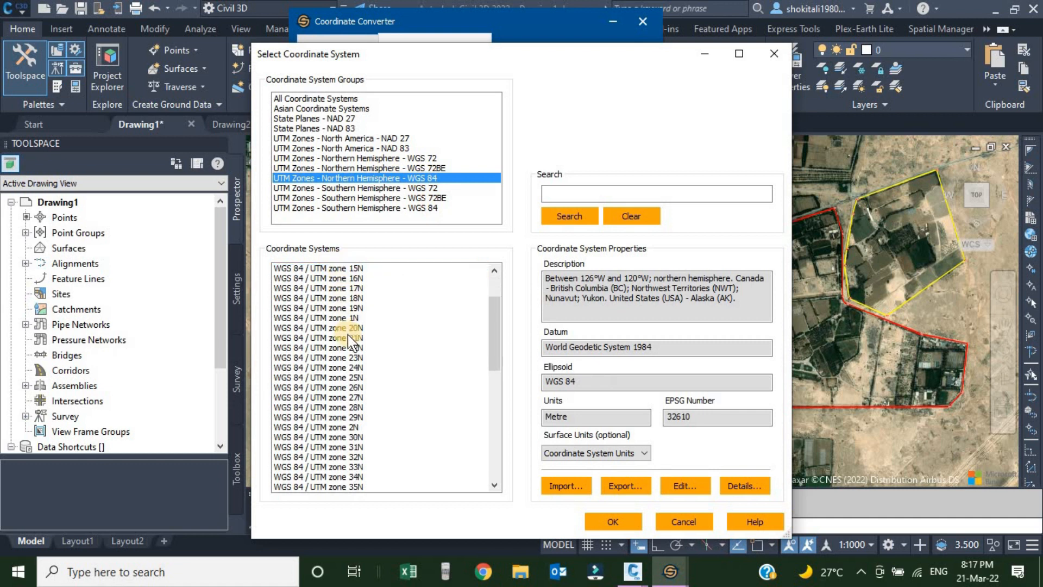
pyautogui.scroll(-1, 361, 373)
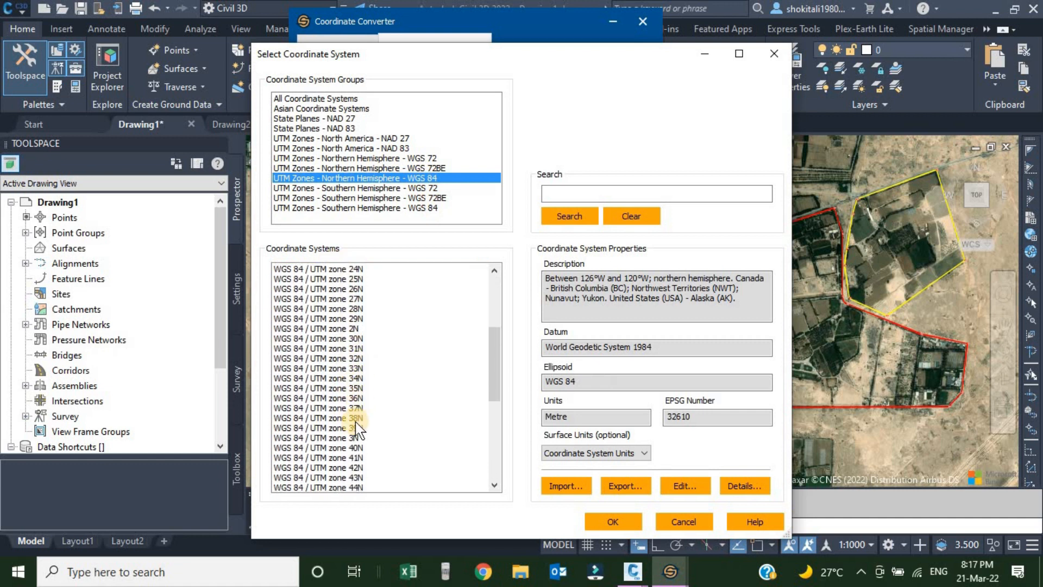
pyautogui.click(321, 428)
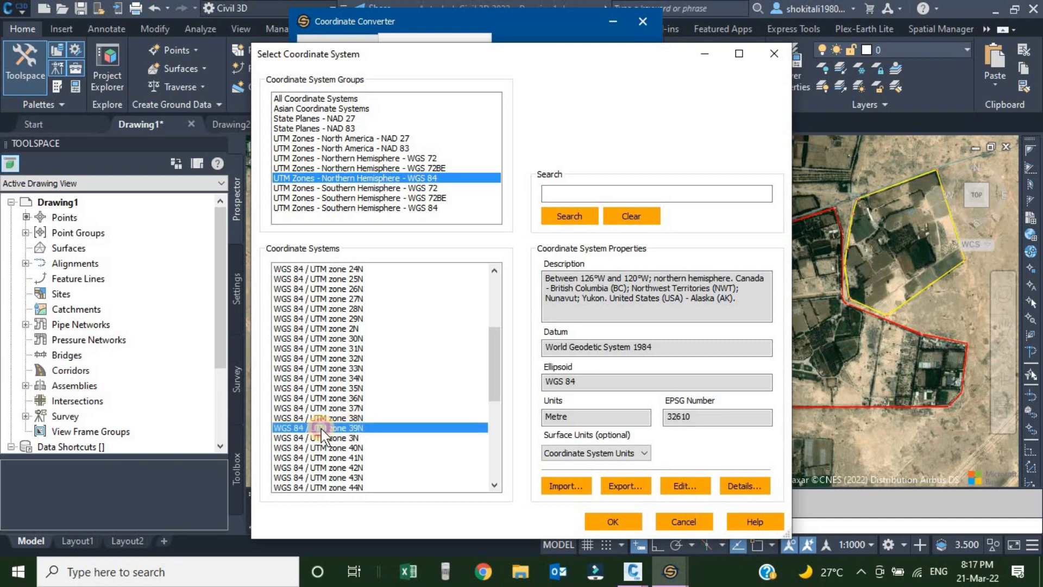
pyautogui.click(614, 522)
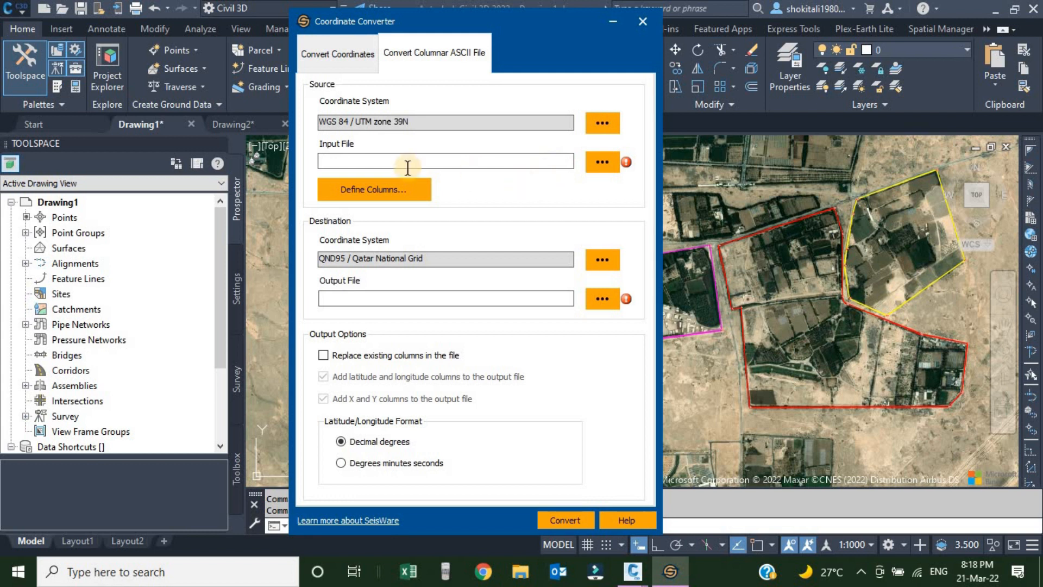
# Step: Load UTM-XY.csv from the F: drive as the input file for the conversion
pyautogui.click(601, 163)
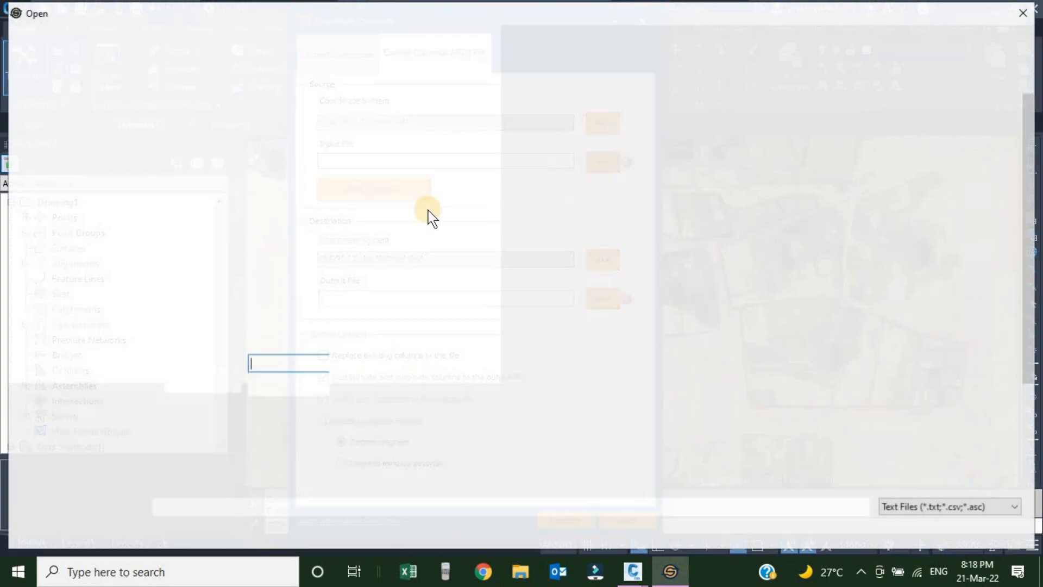
pyautogui.scroll(-3, 364, 255)
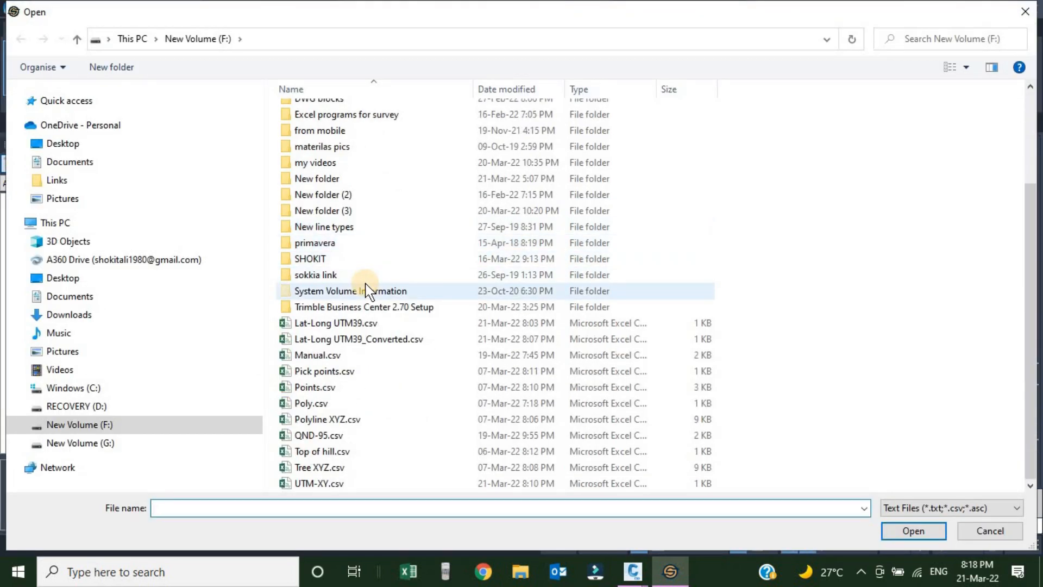
pyautogui.click(298, 483)
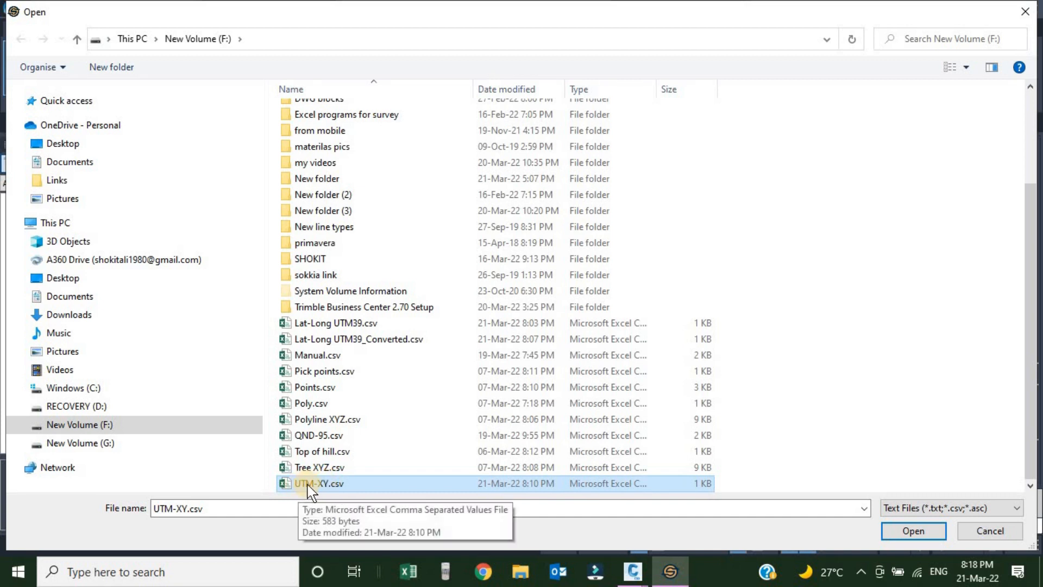
pyautogui.click(914, 530)
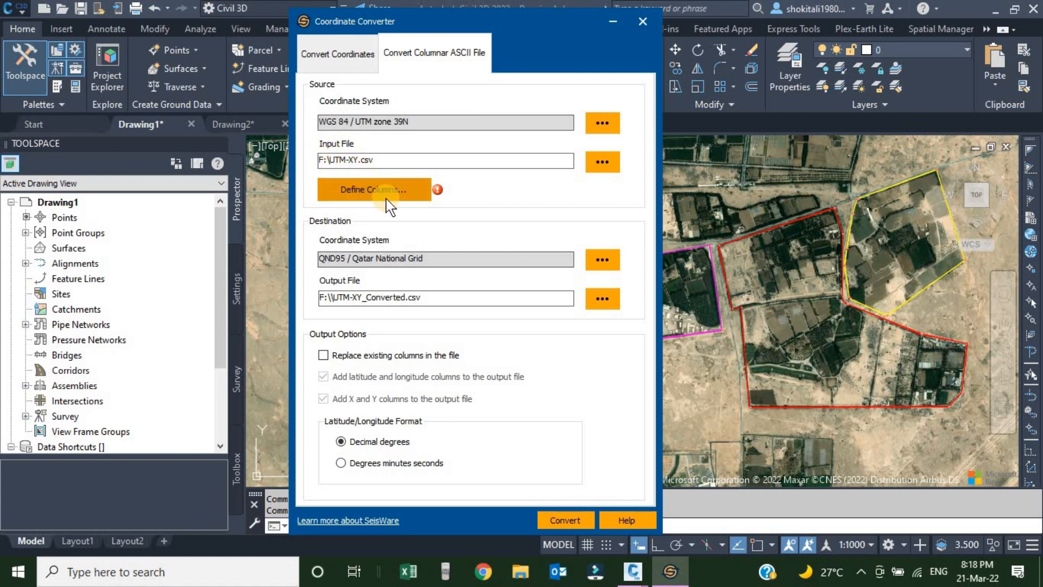
# Step: Define the input file's second column as X and its third column as Y
pyautogui.moveTo(440, 191)
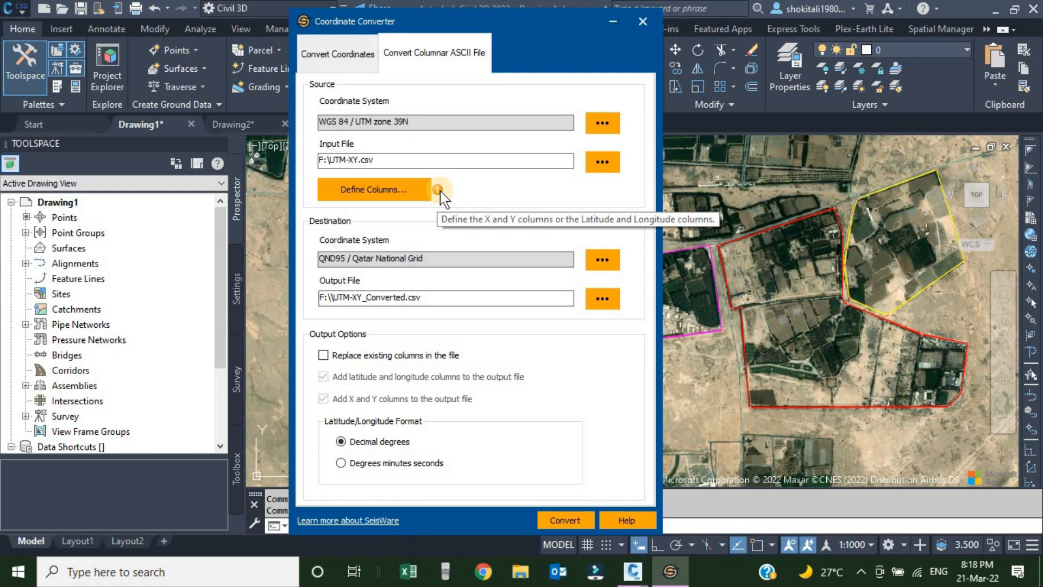
pyautogui.click(363, 186)
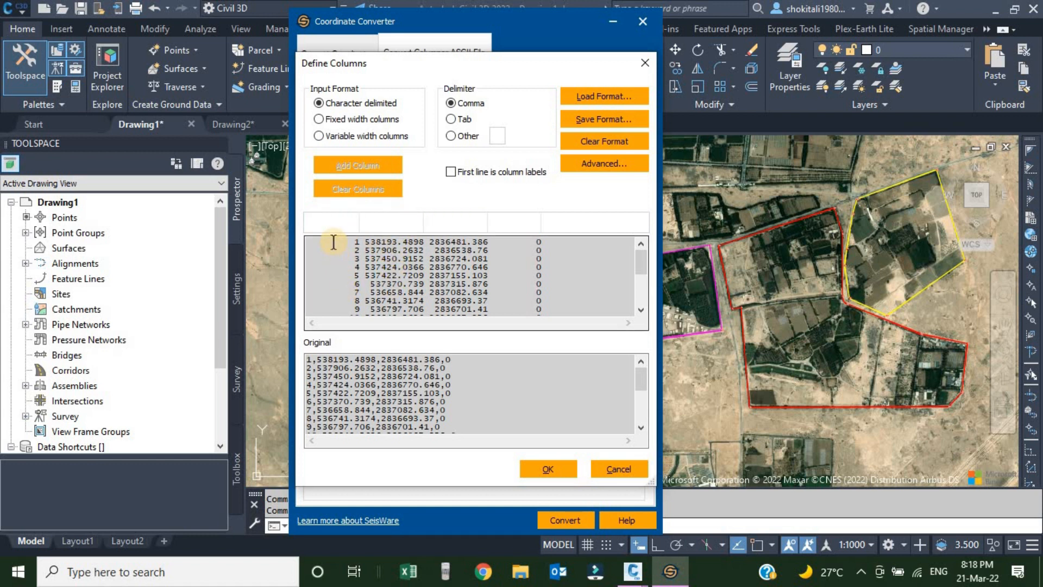
pyautogui.click(396, 223)
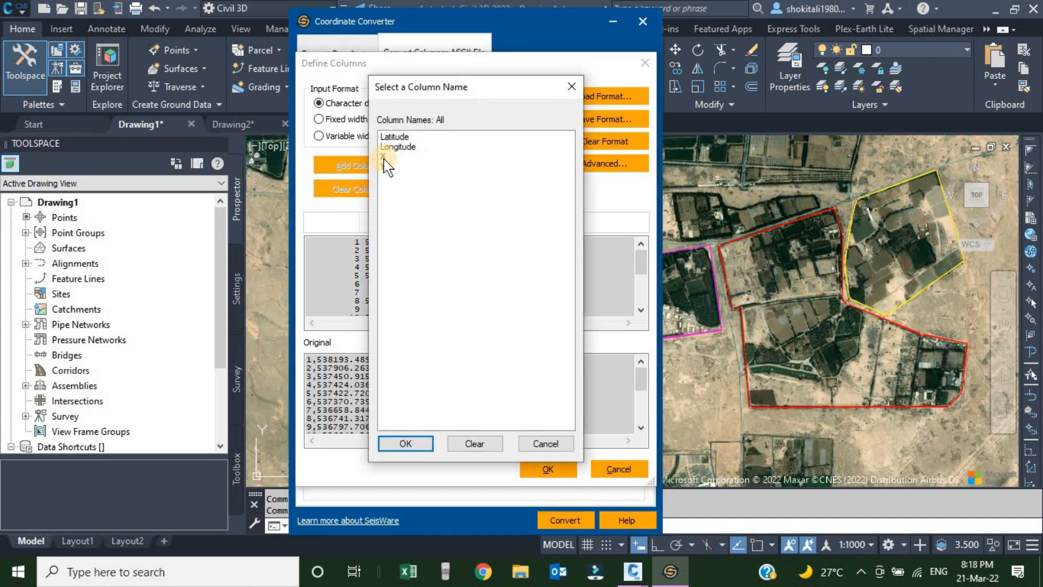
pyautogui.click(384, 157)
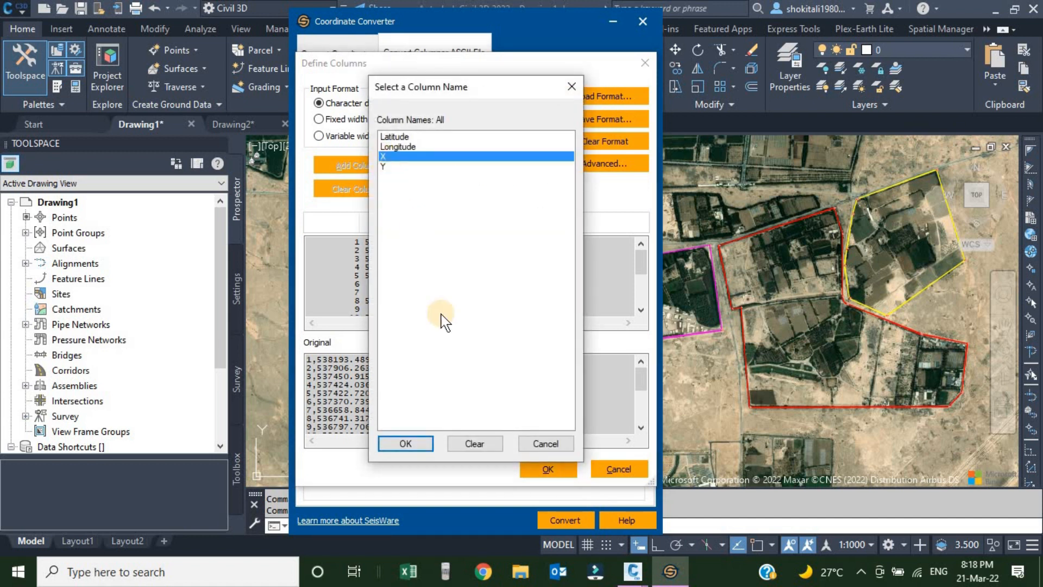
pyautogui.click(406, 442)
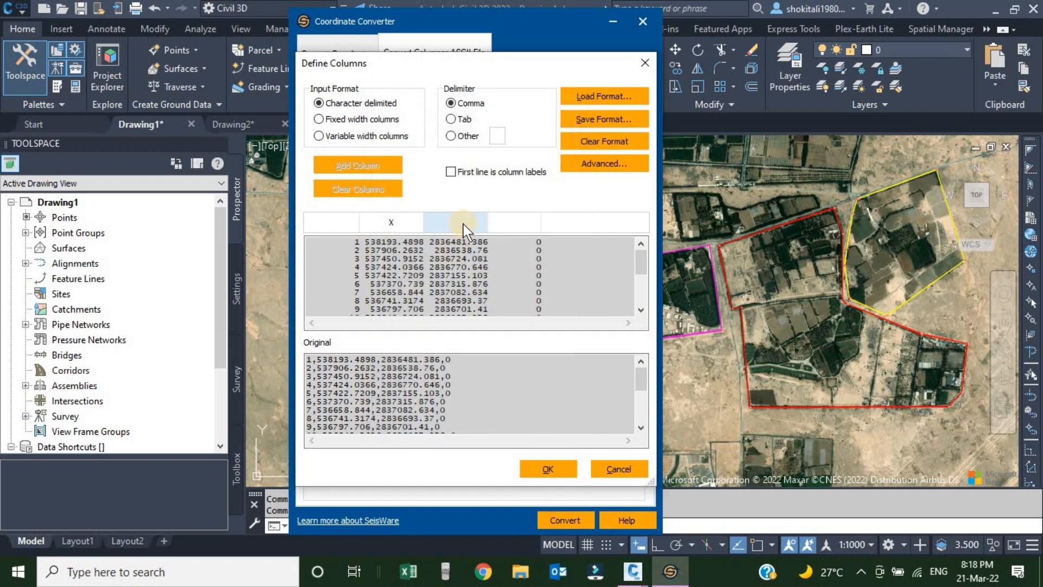
pyautogui.click(461, 223)
pyautogui.click(390, 166)
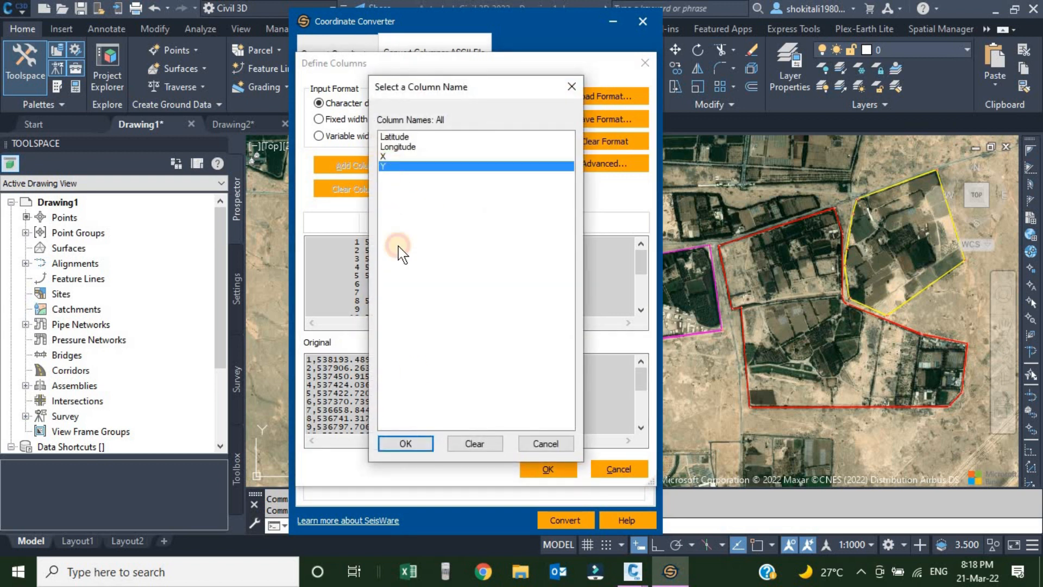
pyautogui.click(407, 442)
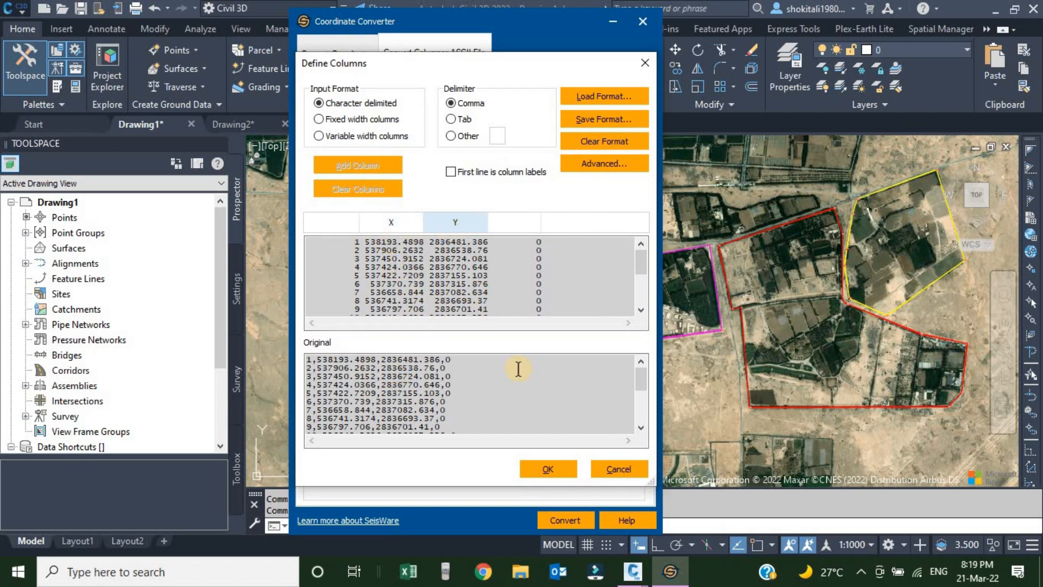
pyautogui.click(547, 470)
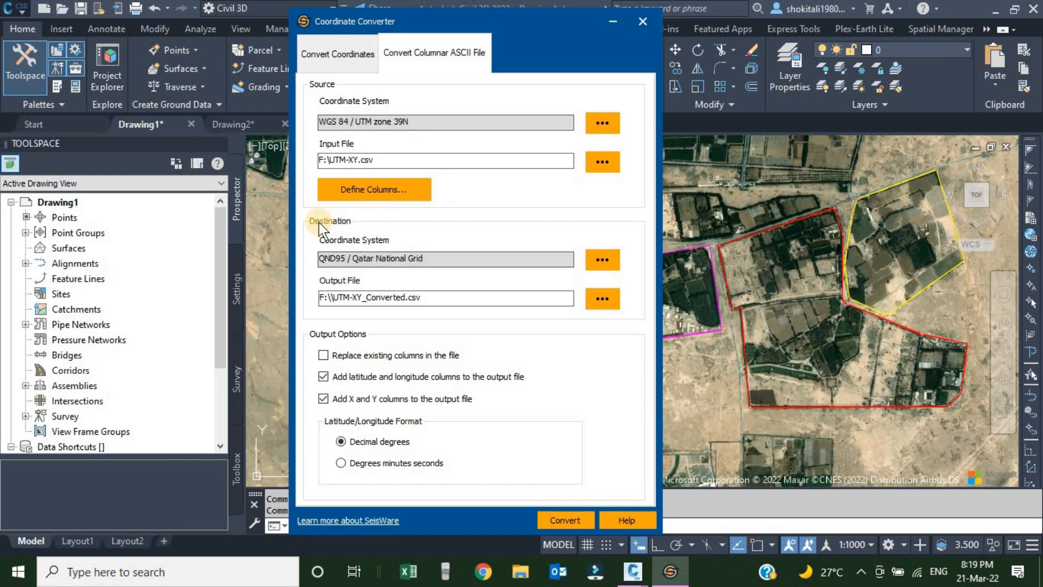
# Step: Choose QND95 / Qatar National Grid as the destination coordinate system for the file conversion
pyautogui.click(600, 262)
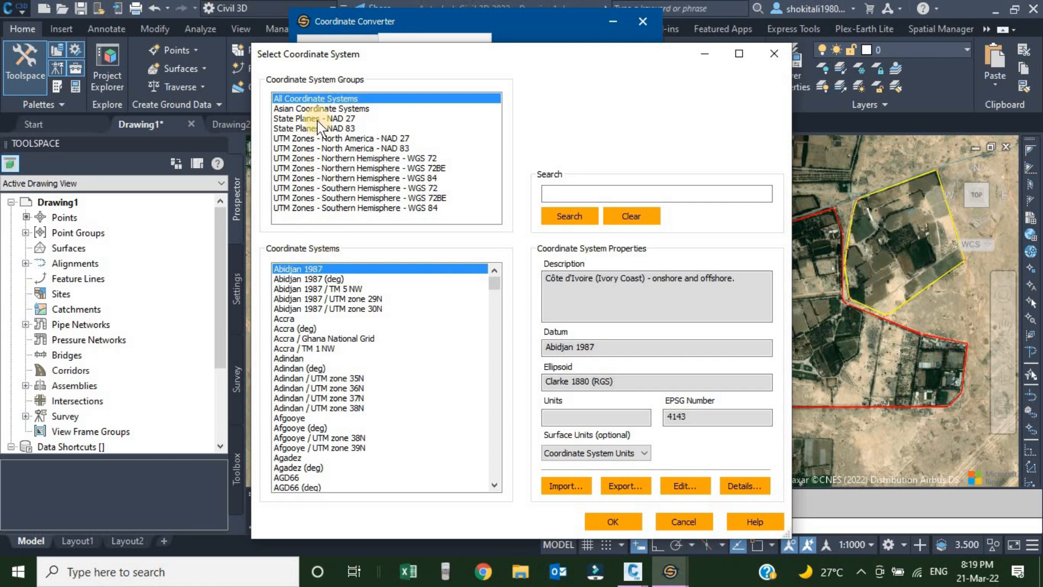
pyautogui.click(332, 279)
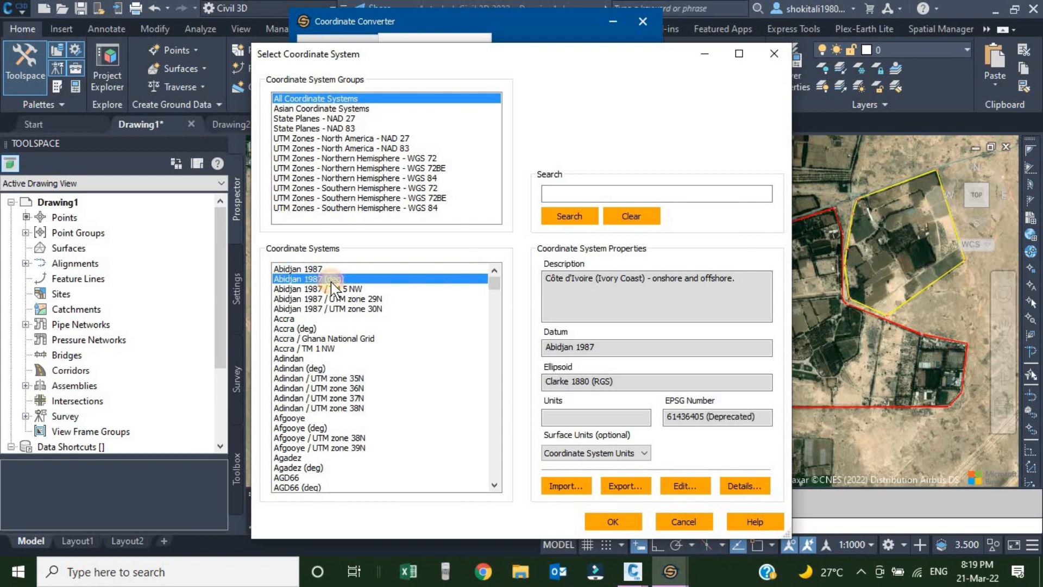
pyautogui.press('q')
pyautogui.scroll(-3, 324, 409)
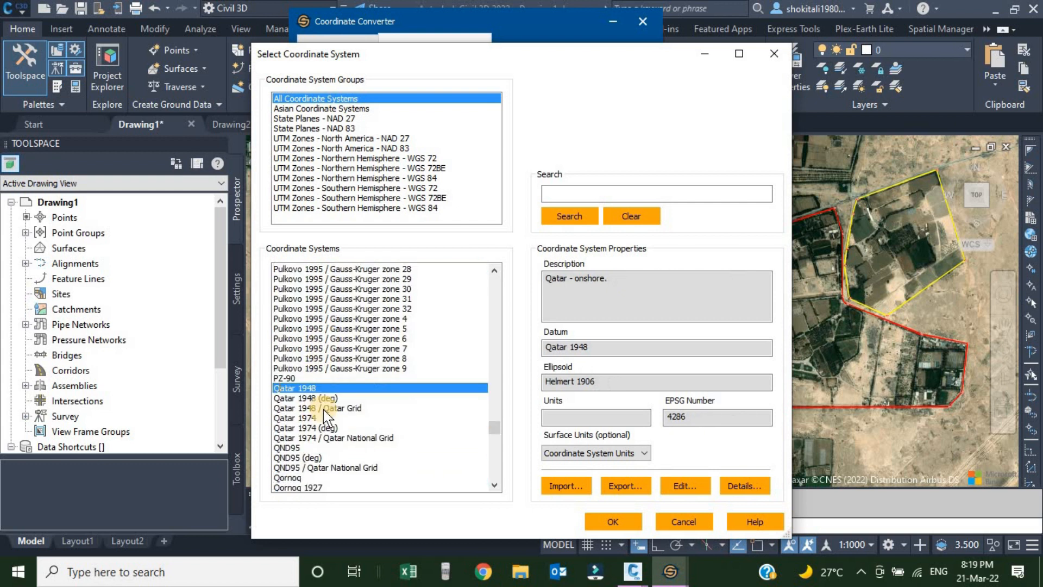
pyautogui.click(322, 467)
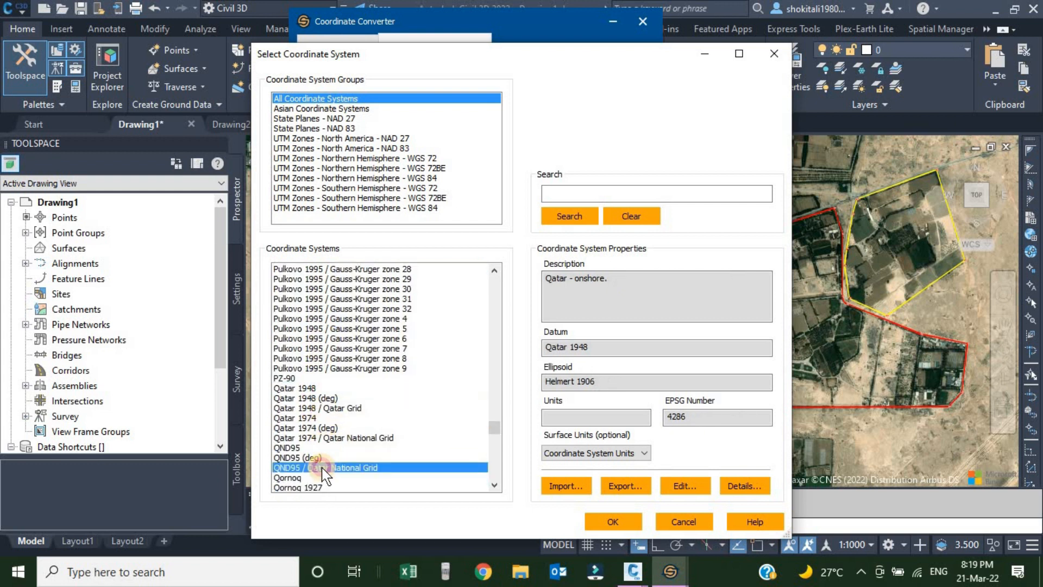
pyautogui.click(622, 523)
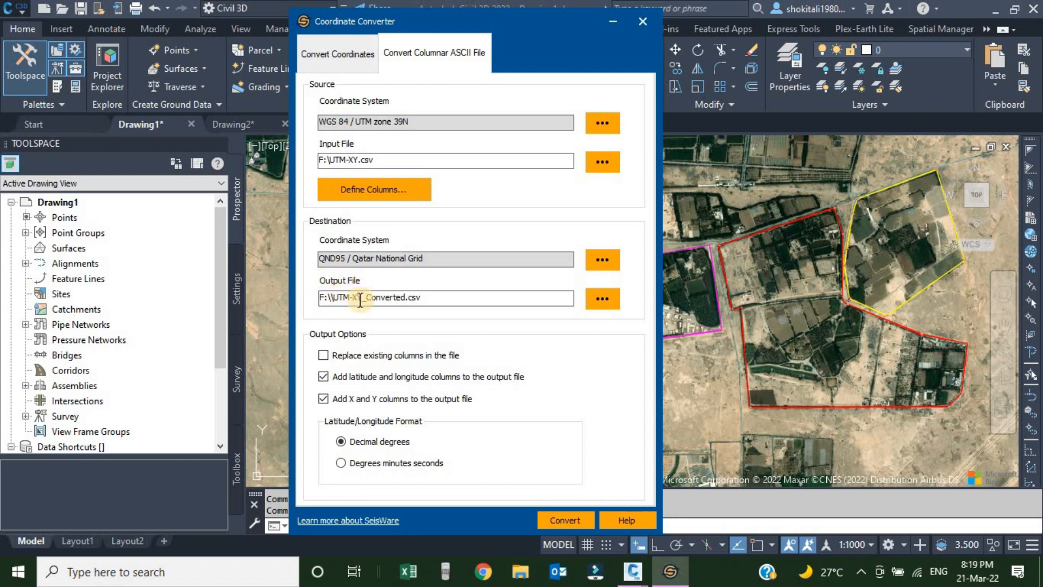
# Step: Set the conversion's output file to UTM TO QND.csv on the F: drive
pyautogui.click(602, 299)
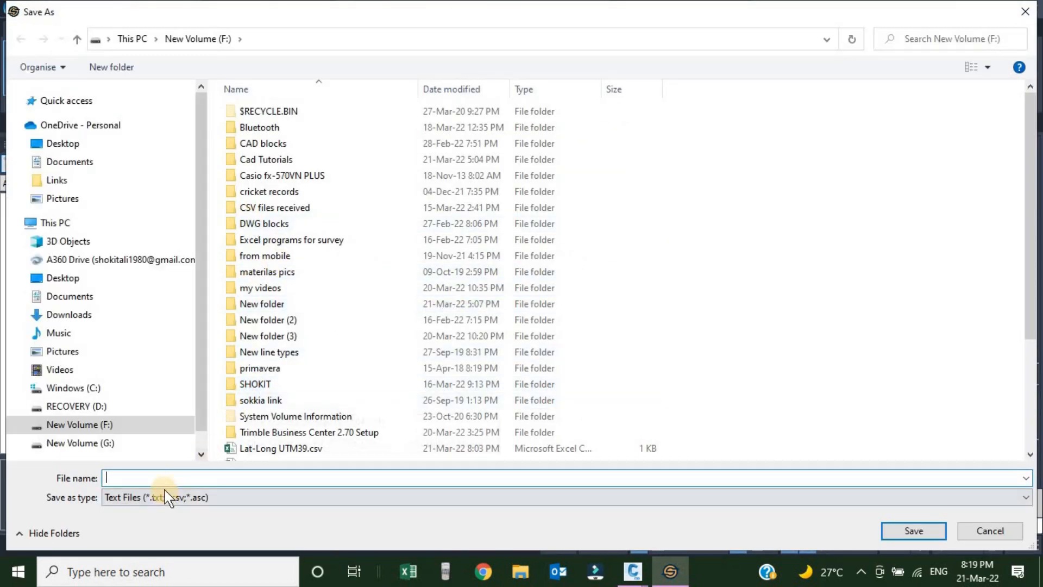
pyautogui.scroll(-3, 271, 385)
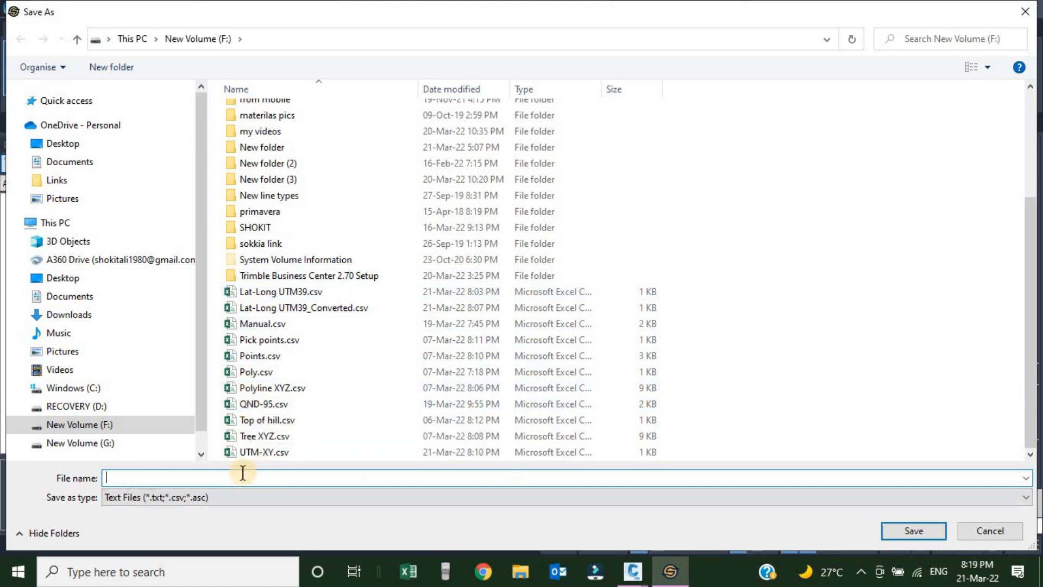
pyautogui.write('UT')
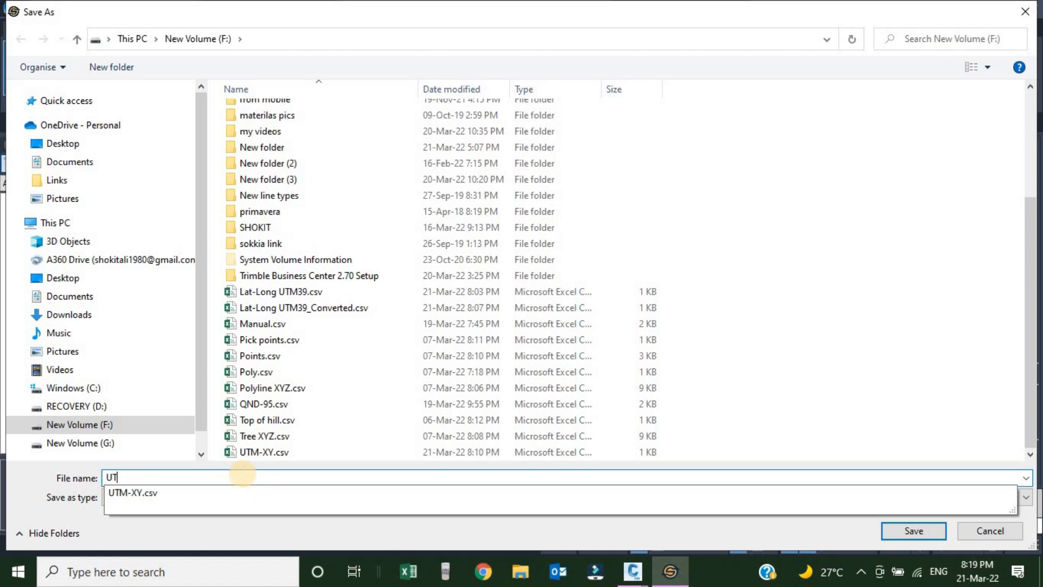
pyautogui.write('M TO QND.csv')
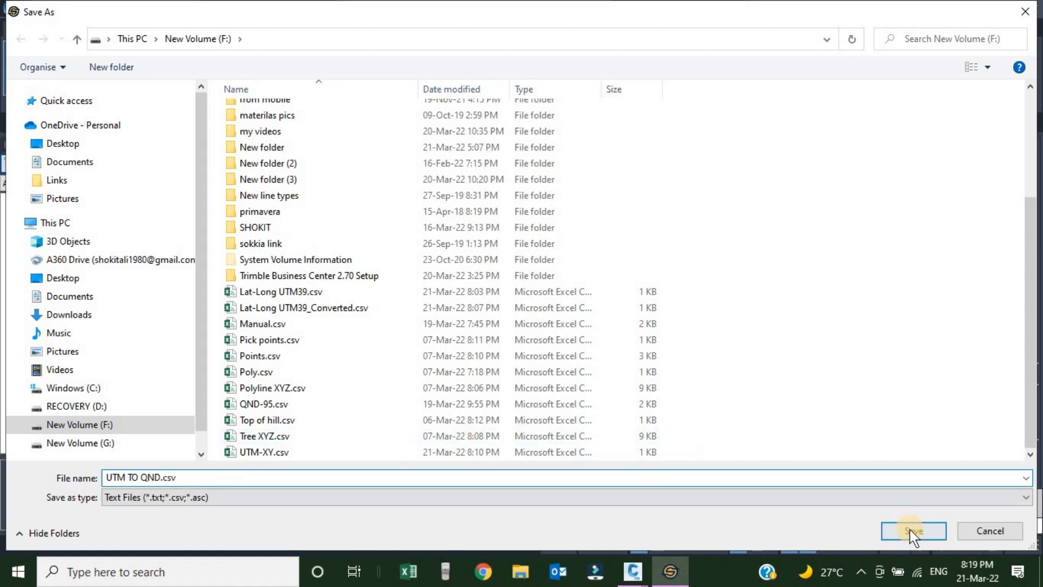
pyautogui.click(886, 525)
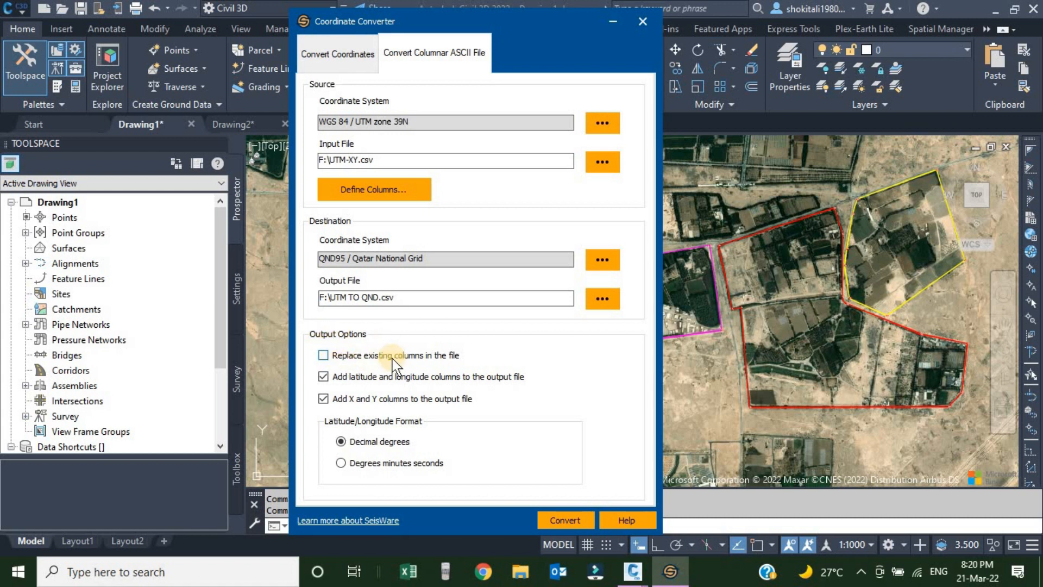
# Step: Exclude latitude and longitude columns from the output, keep the X and Y columns, and convert the file
pyautogui.click(324, 356)
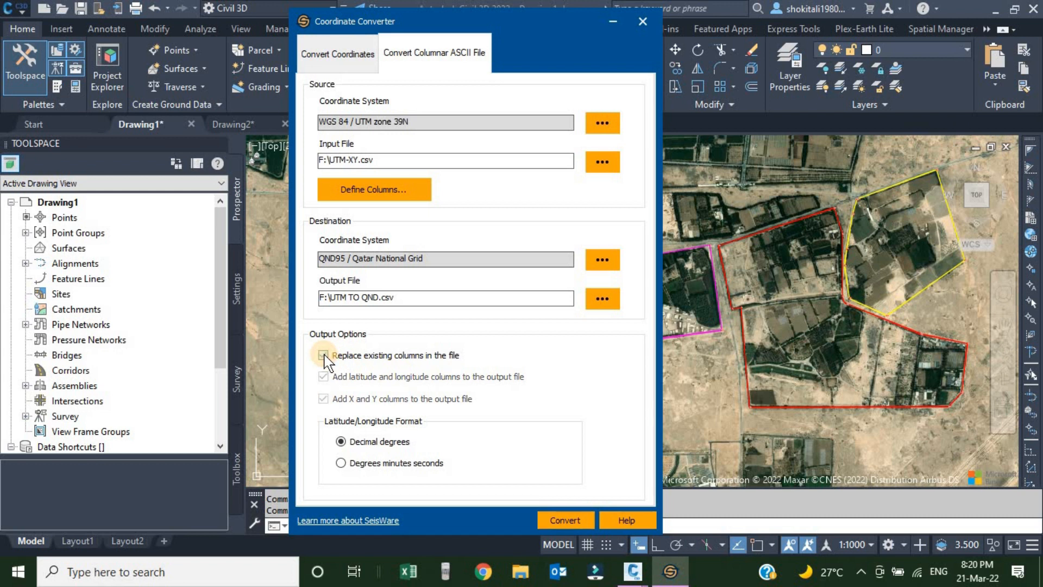
pyautogui.click(324, 356)
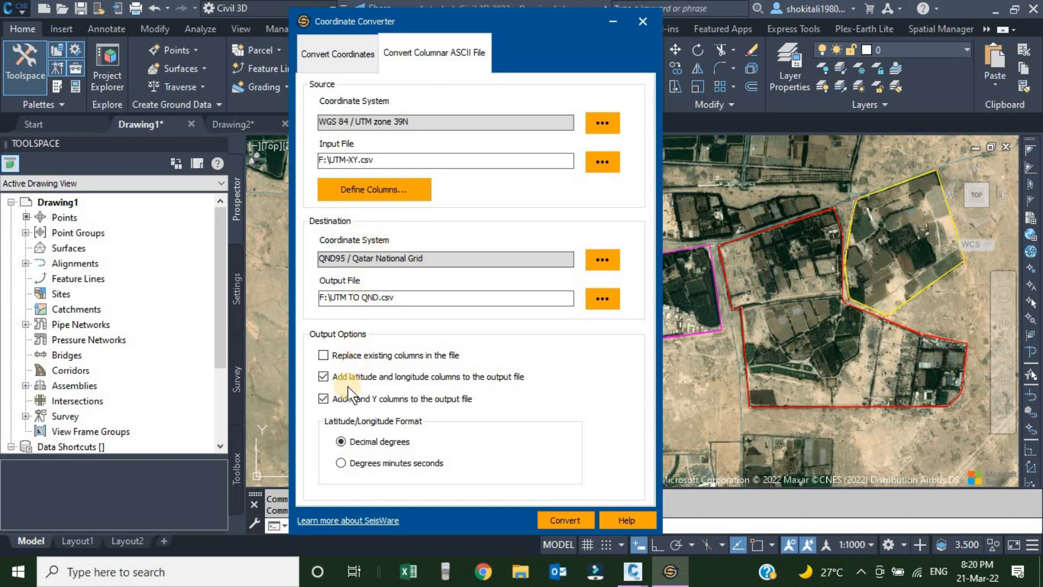
pyautogui.click(326, 378)
pyautogui.click(324, 376)
pyautogui.click(563, 517)
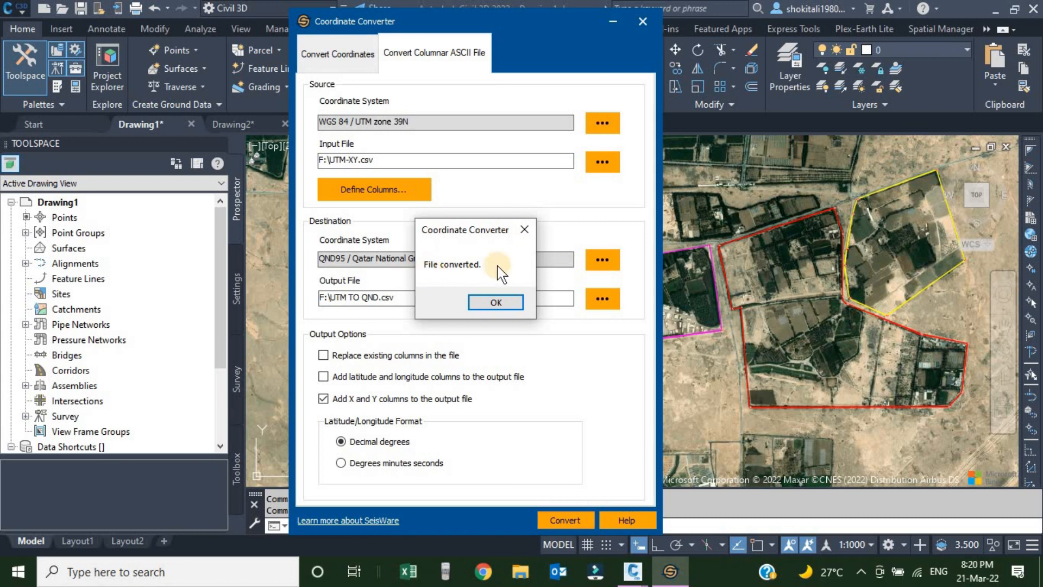
pyautogui.click(499, 304)
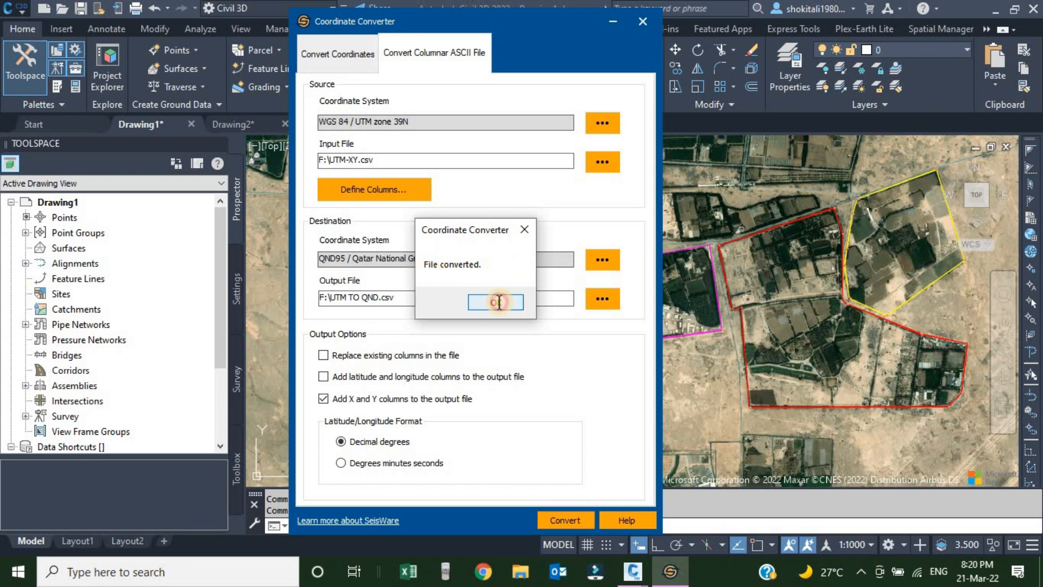
# Step: Minimize the converter and open the recent file UTM TO QND.csv in a maximized Excel window
pyautogui.click(612, 21)
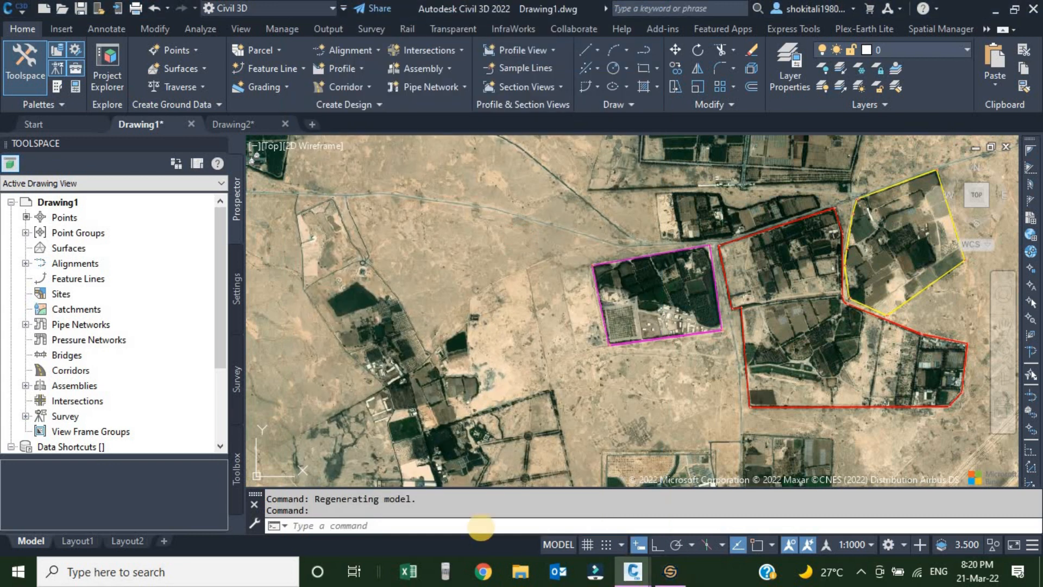
pyautogui.click(521, 572)
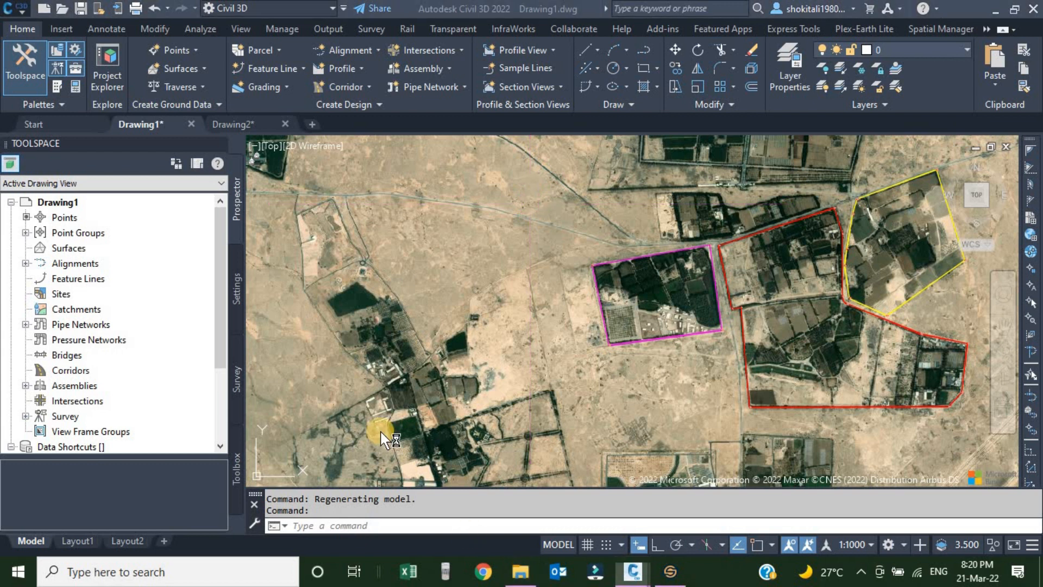
pyautogui.doubleClick(457, 102)
pyautogui.scroll(-3, 332, 351)
pyautogui.scroll(3, 353, 326)
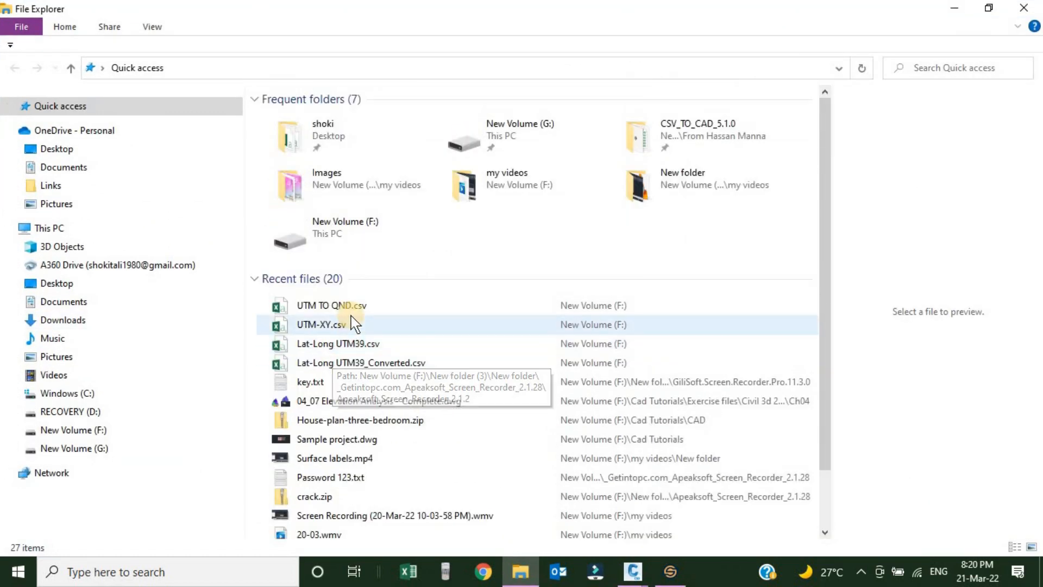
pyautogui.click(324, 310)
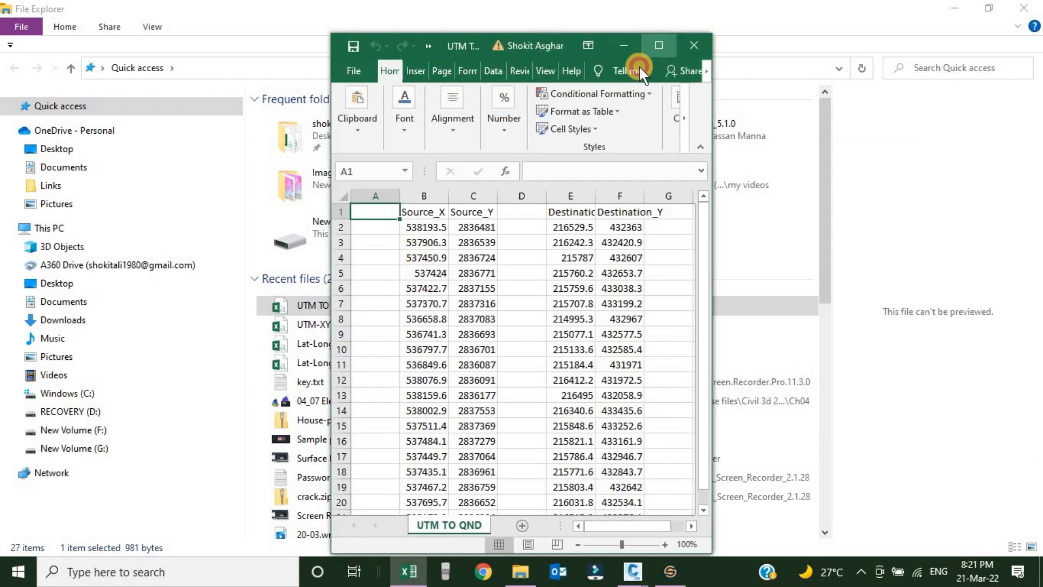
pyautogui.click(659, 45)
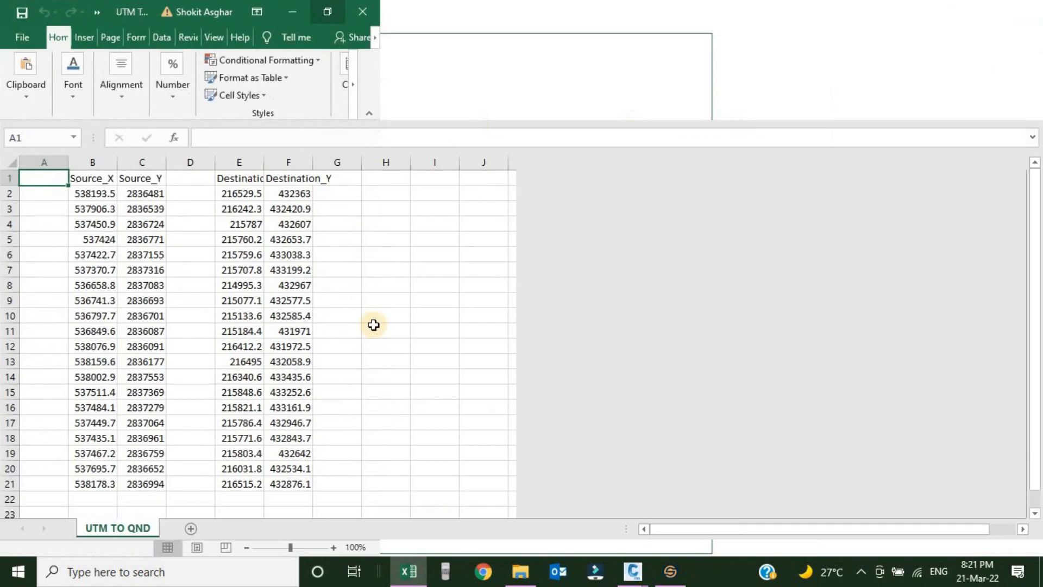
# Step: Autofit the Source_X, Source_Y, Destination_X and Destination_Y columns so the full coordinates show
pyautogui.doubleClick(117, 161)
pyautogui.doubleClick(181, 162)
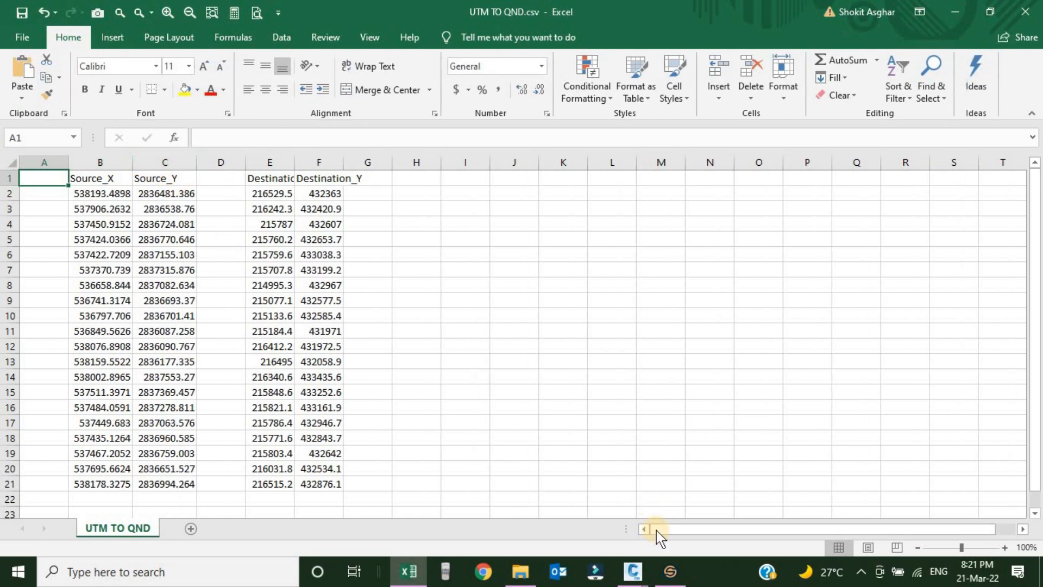
pyautogui.click(670, 572)
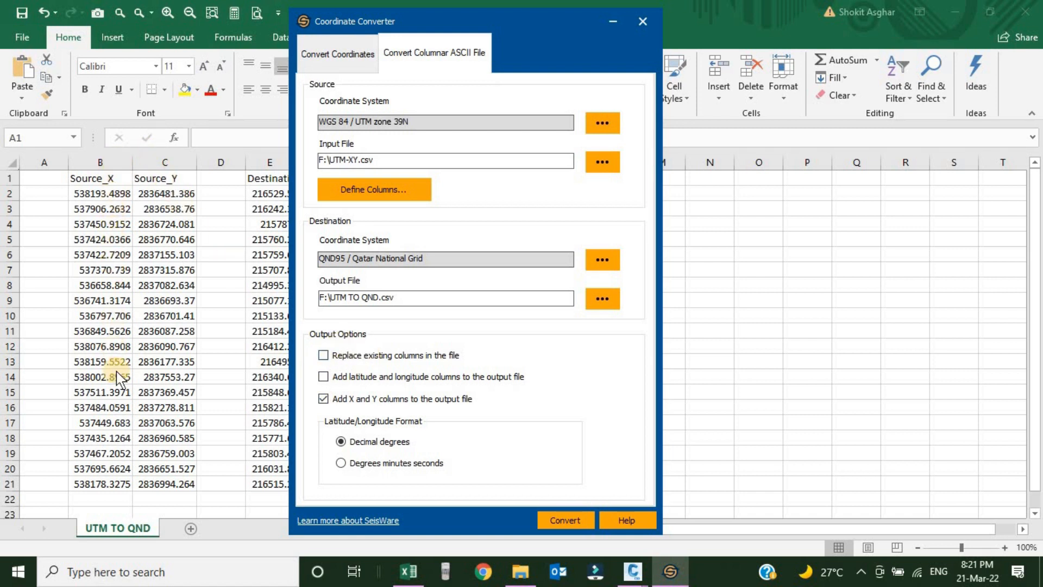
pyautogui.click(612, 21)
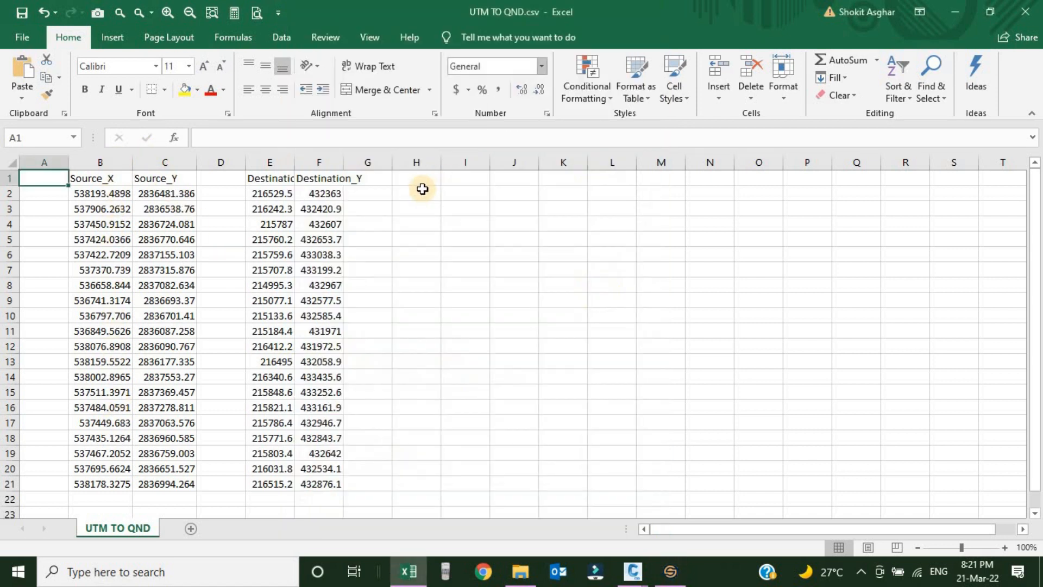
pyautogui.doubleClick(293, 161)
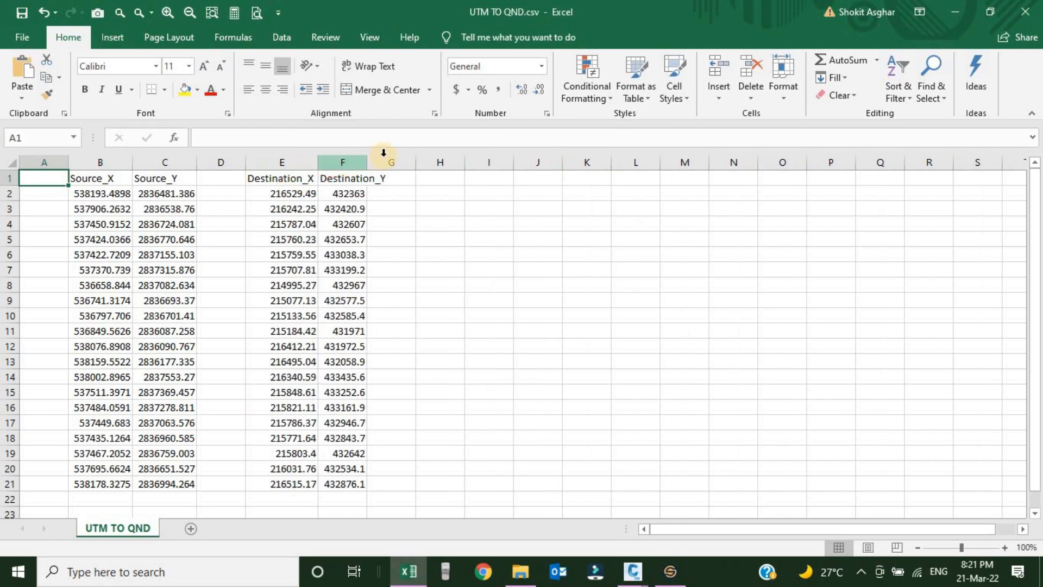
pyautogui.doubleClick(366, 162)
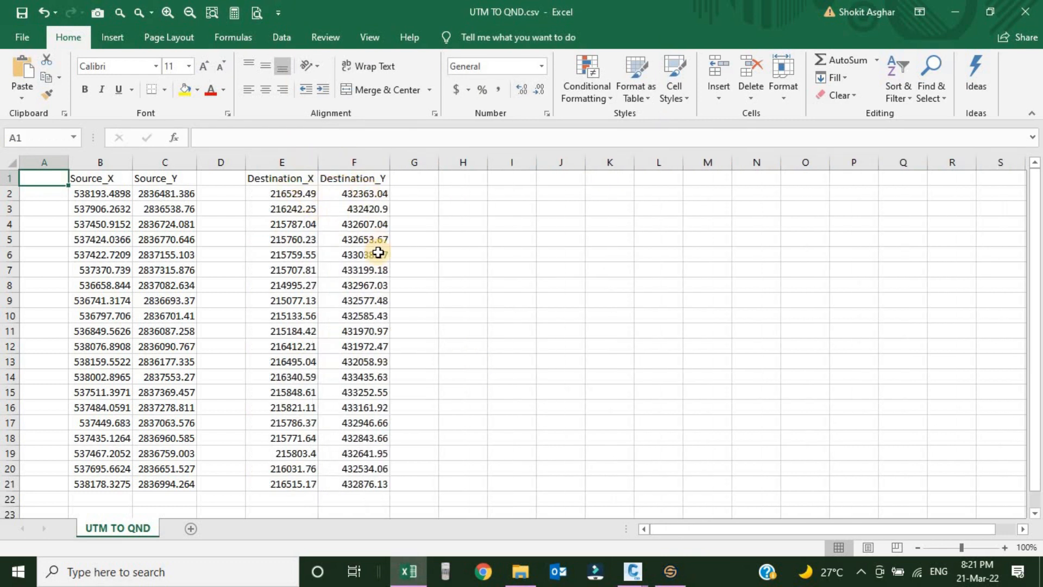
# Step: Widen column G and enter =CONCAT(E2,",",F2) in G2 to join the destination coordinates with a comma
pyautogui.moveTo(437, 157); pyautogui.dragTo(580, 174)
pyautogui.click(464, 193)
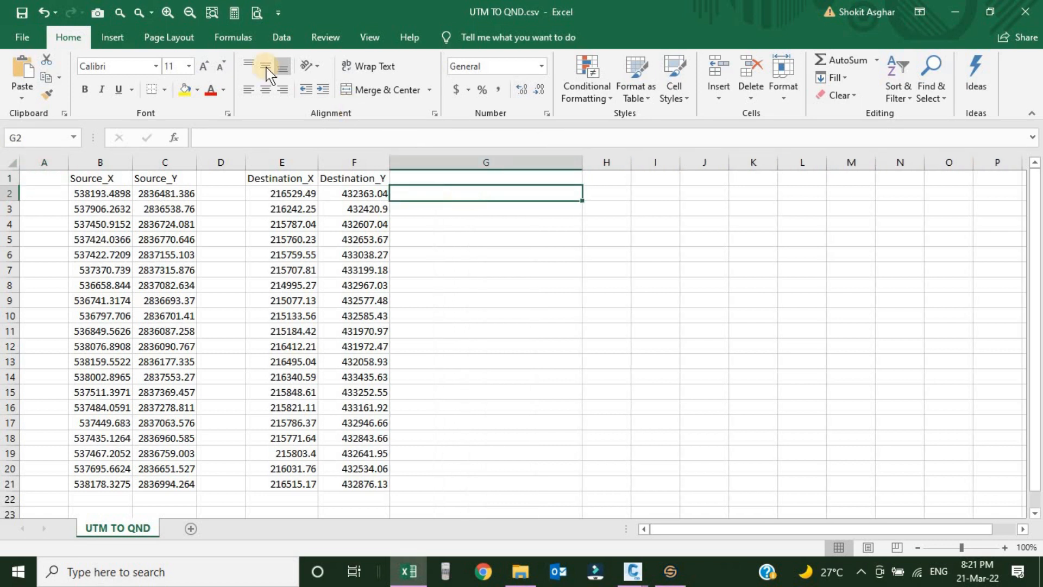
pyautogui.write('=')
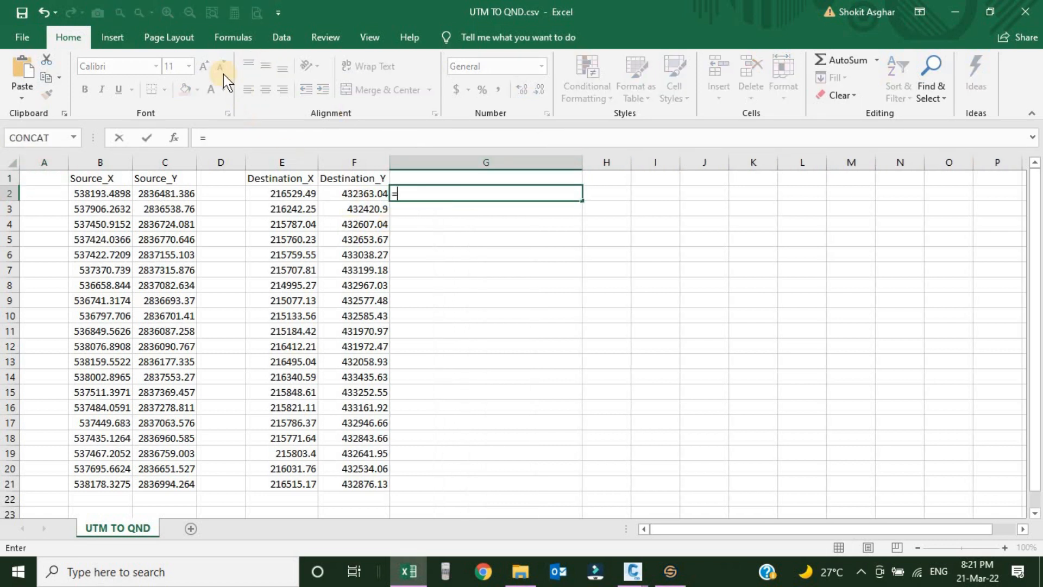
pyautogui.click(231, 38)
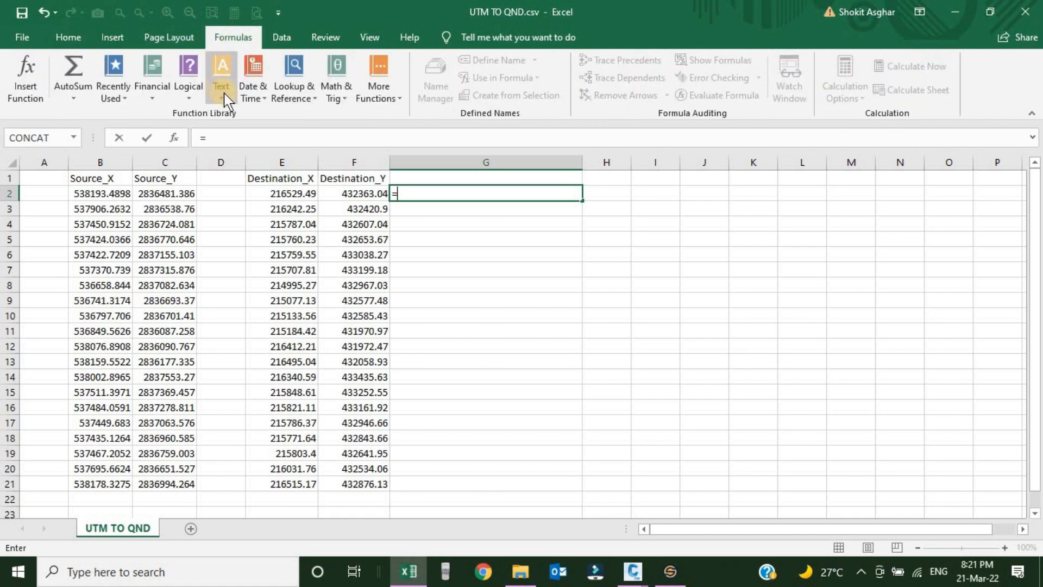
pyautogui.click(221, 91)
pyautogui.click(249, 187)
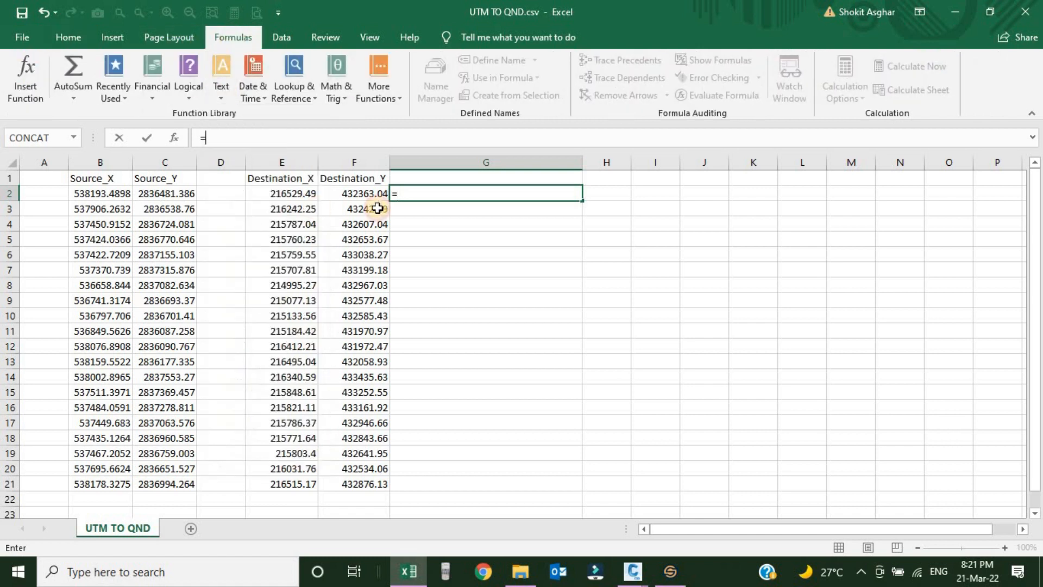
pyautogui.click(312, 195)
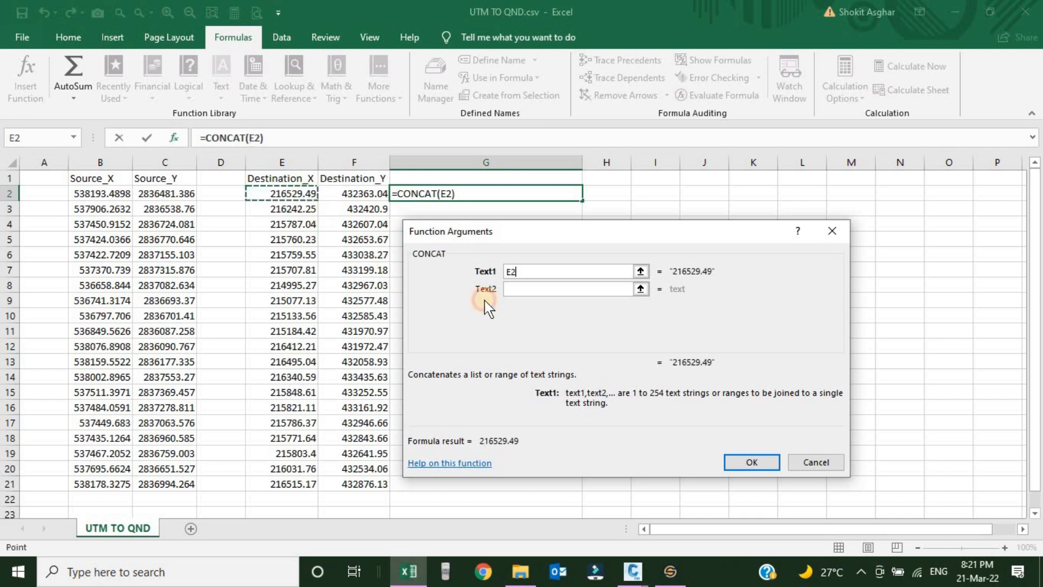
pyautogui.click(521, 288)
pyautogui.write(',')
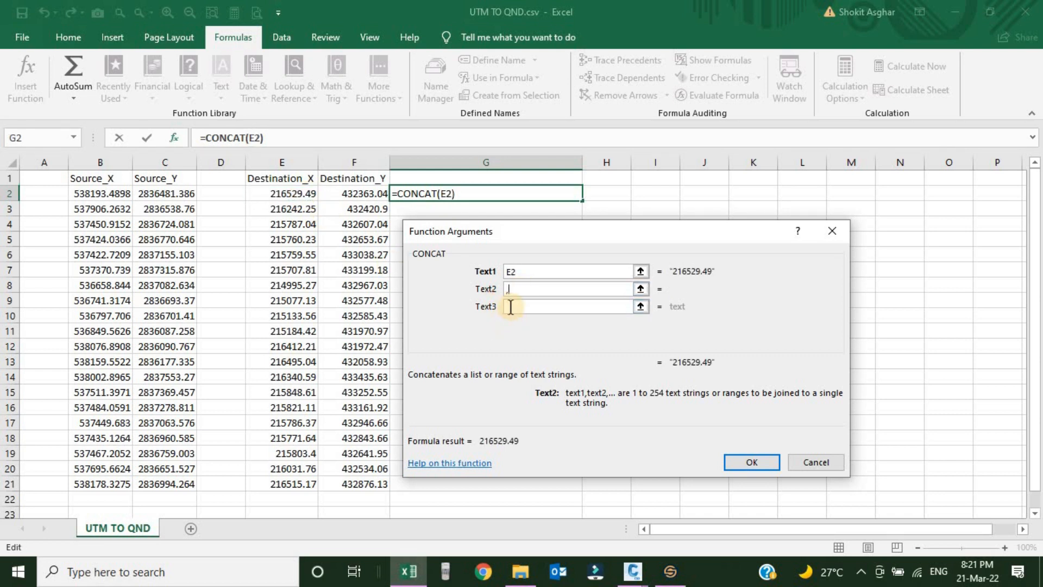
pyautogui.click(514, 307)
pyautogui.click(361, 194)
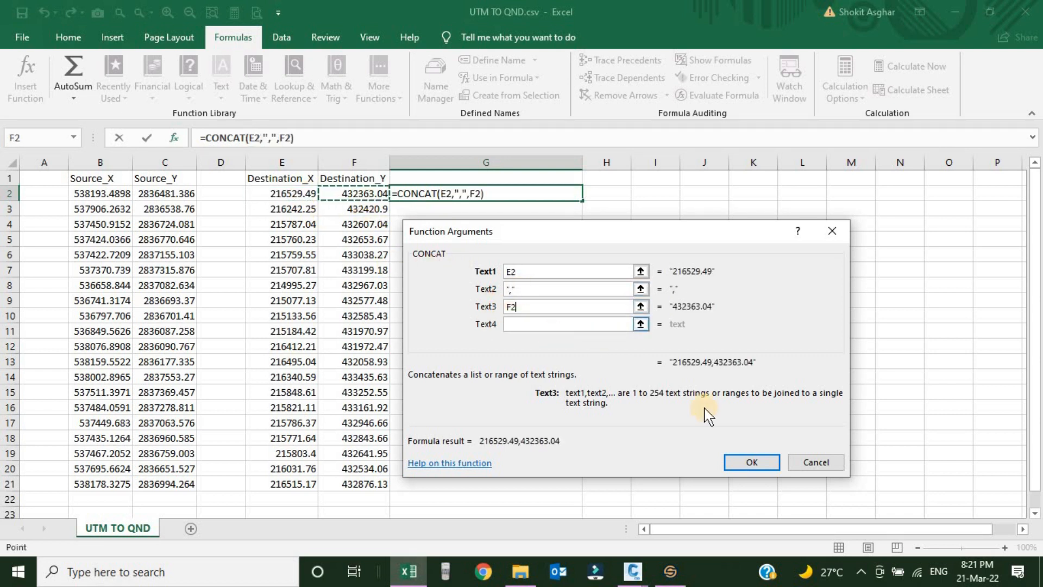
pyautogui.click(749, 462)
# Step: Fill the G2 formula down to row 21 and copy the joined coordinates
pyautogui.moveTo(582, 201); pyautogui.dragTo(576, 490)
pyautogui.rightClick(466, 224)
pyautogui.click(493, 245)
# Step: Switch to Drawing2 in Civil 3D and check its coordinate system in the drawing settings without changing anything
pyautogui.click(599, 485)
pyautogui.click(716, 497)
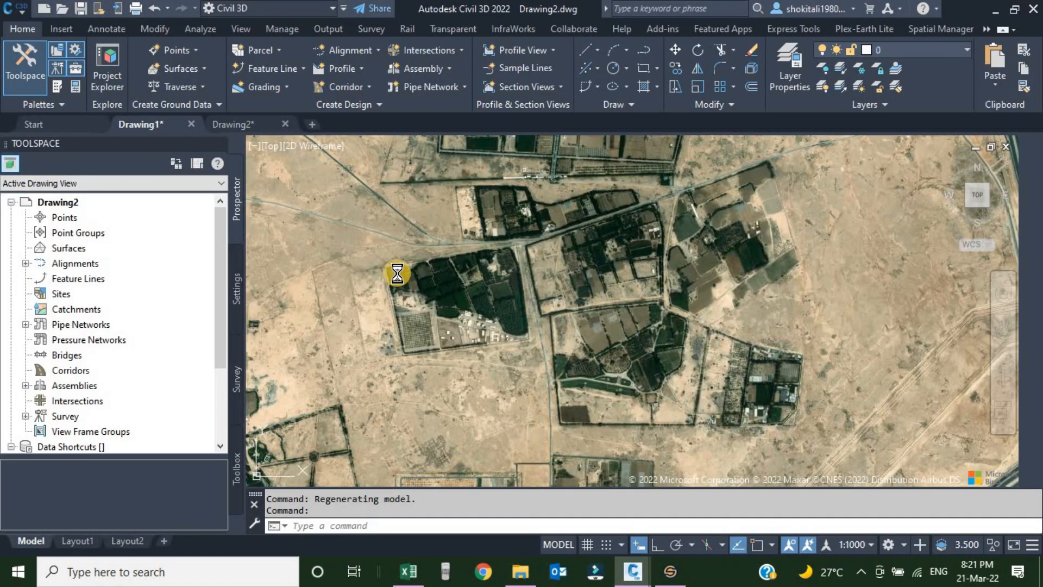
pyautogui.click(24, 11)
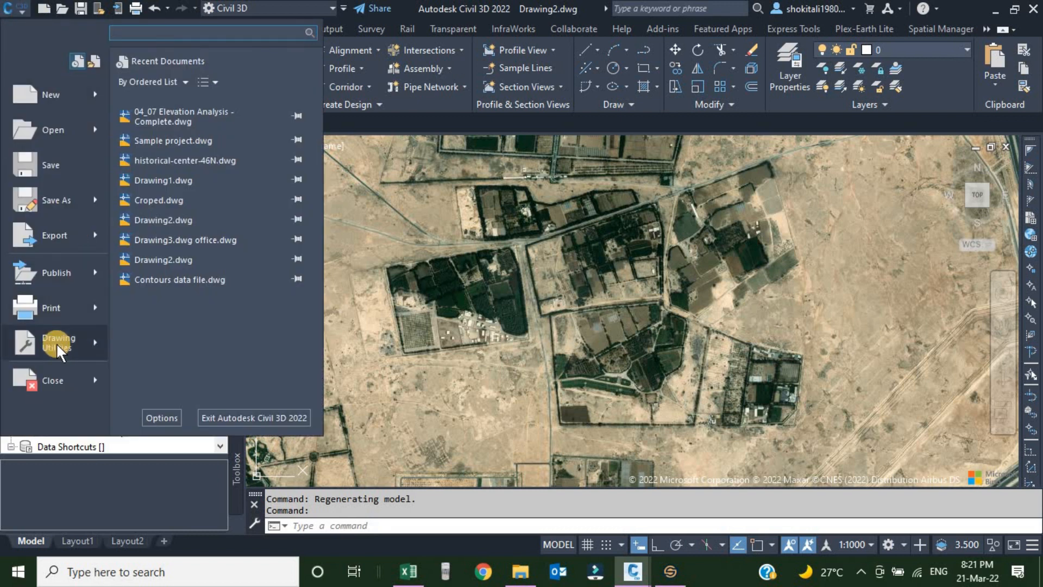
pyautogui.moveTo(55, 341)
pyautogui.click(179, 229)
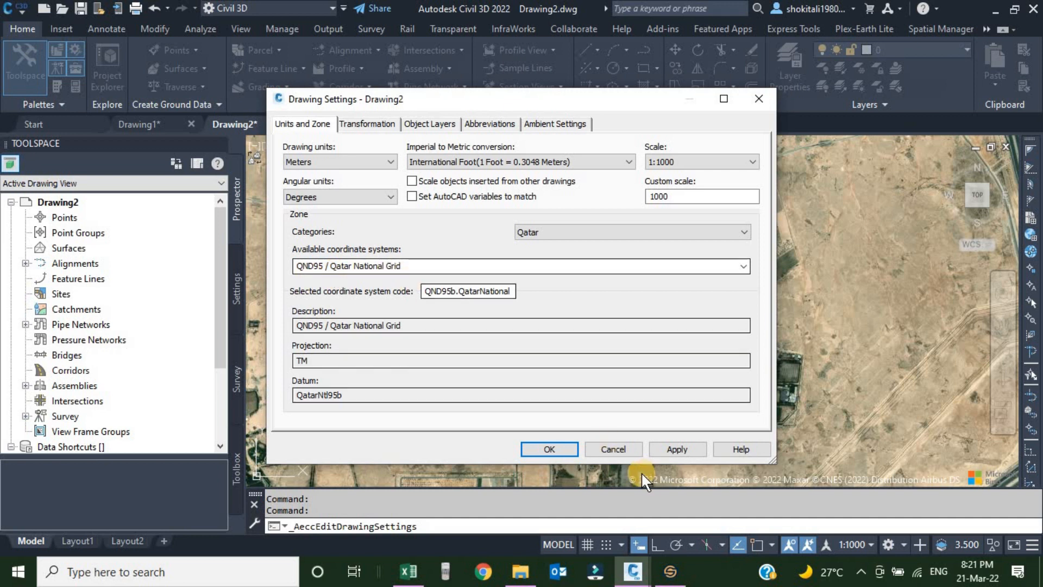
pyautogui.click(623, 449)
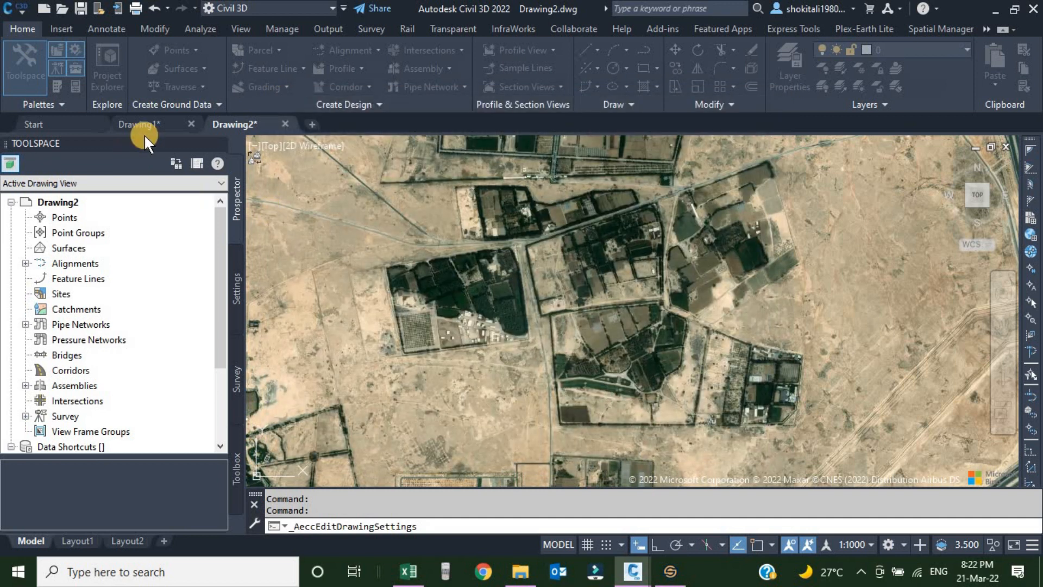
# Step: Switch to Drawing1 and check its coordinate system in the drawing settings without changing anything
pyautogui.click(148, 122)
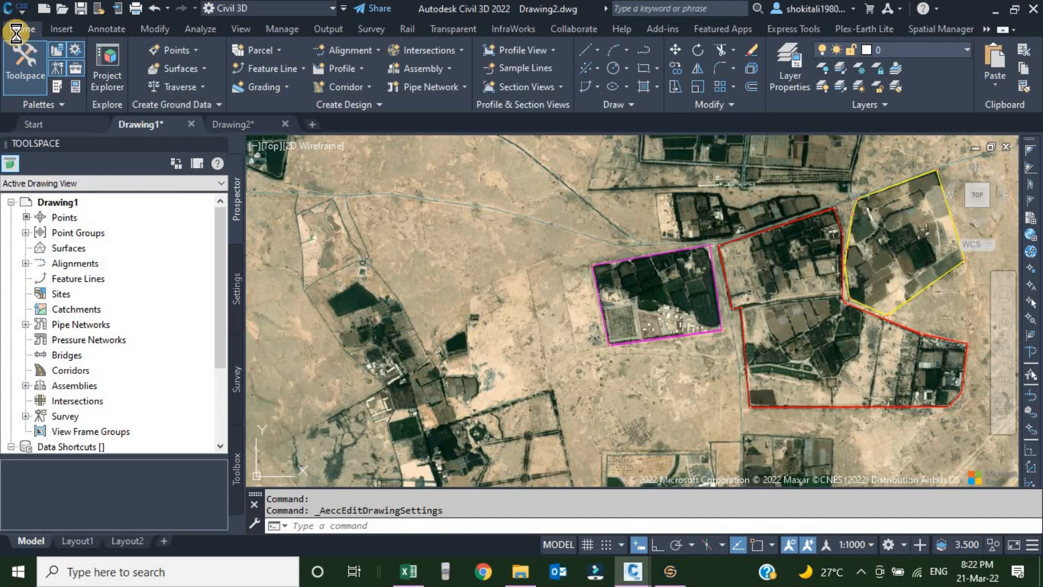
pyautogui.click(21, 12)
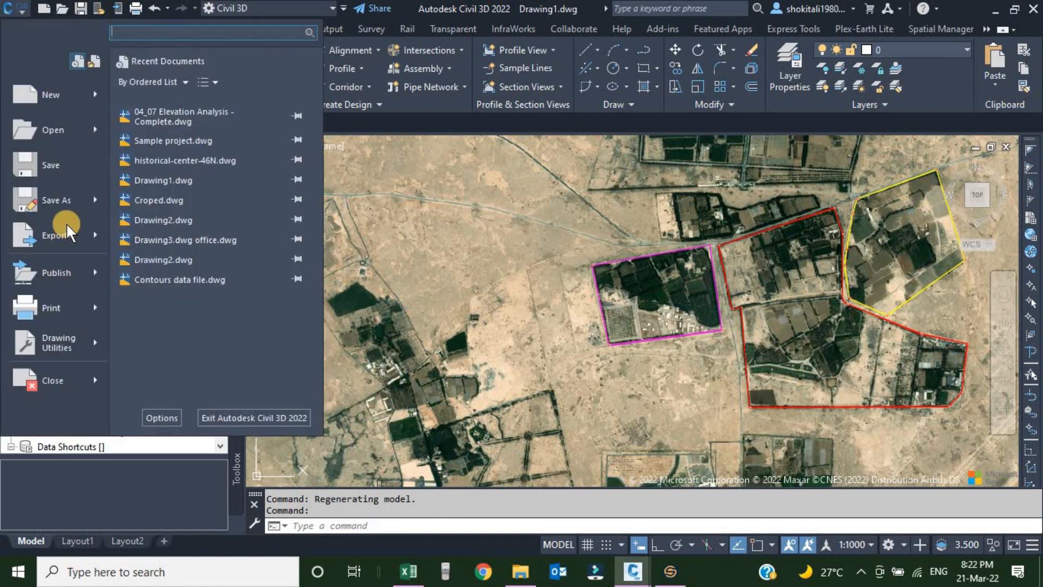
pyautogui.click(59, 340)
pyautogui.click(18, 12)
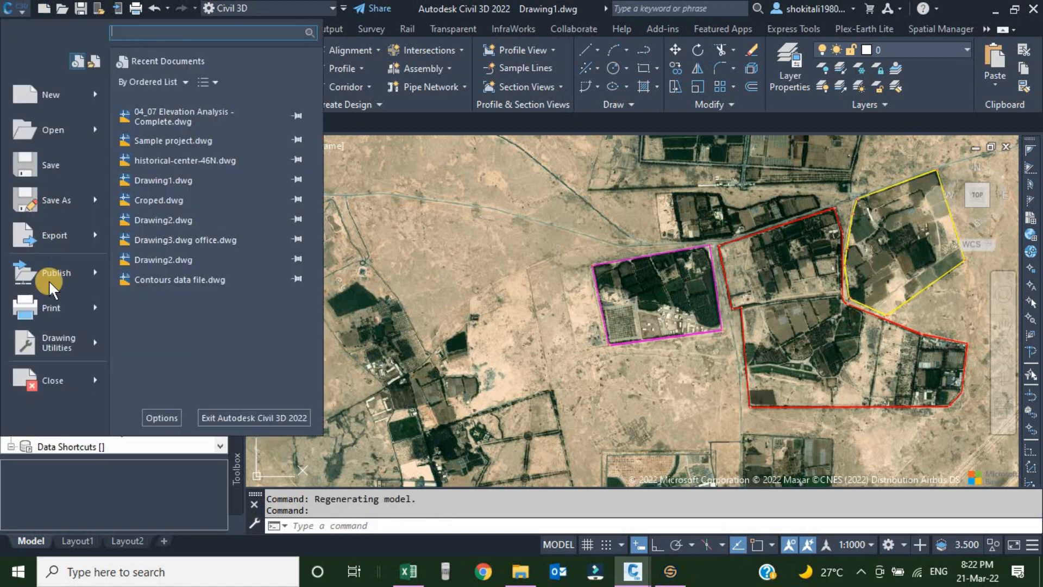
pyautogui.moveTo(54, 345)
pyautogui.click(202, 209)
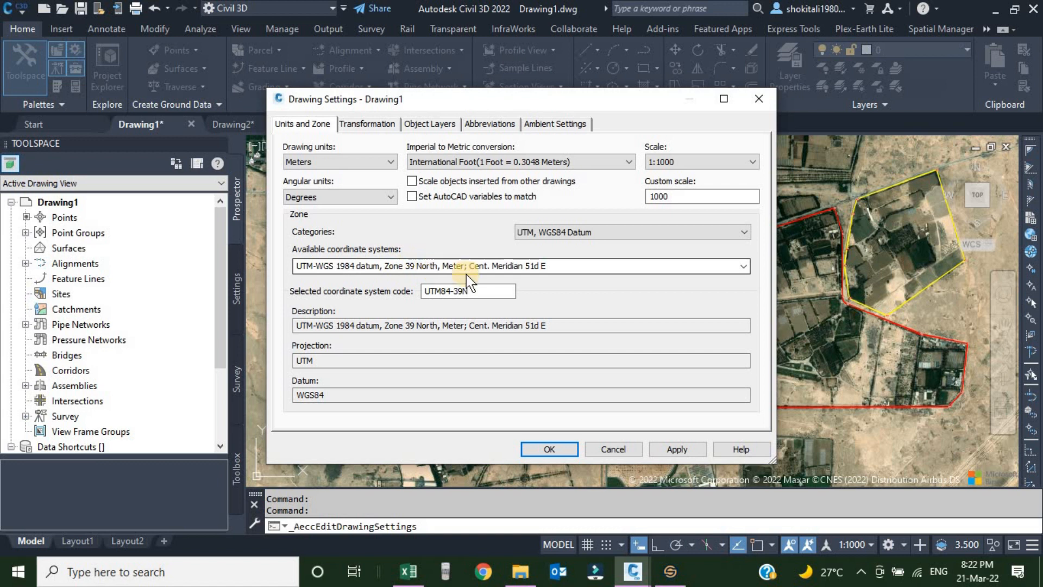
pyautogui.click(618, 449)
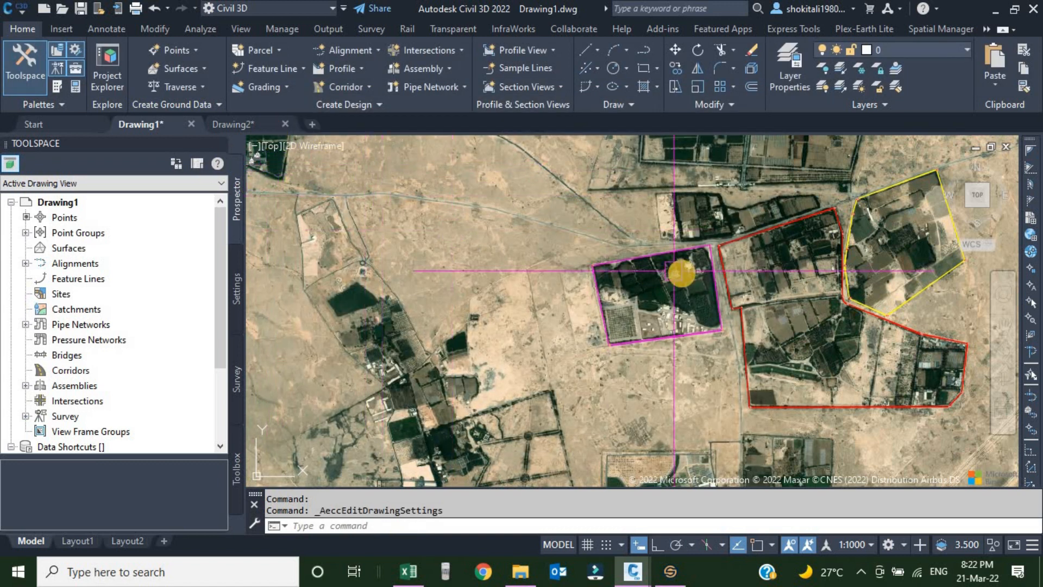
# Step: Switch to Drawing2 and draw a polyline through the copied joined coordinates by pasting them as its vertices
pyautogui.moveTo(681, 273); pyautogui.dragTo(425, 275, button='middle')
pyautogui.click(258, 118)
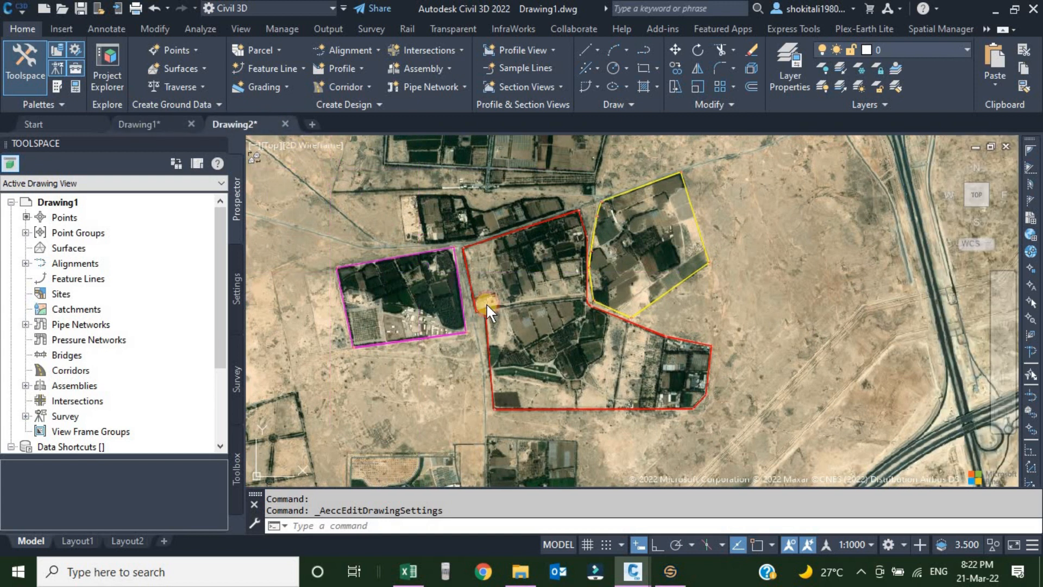
pyautogui.write('pl')
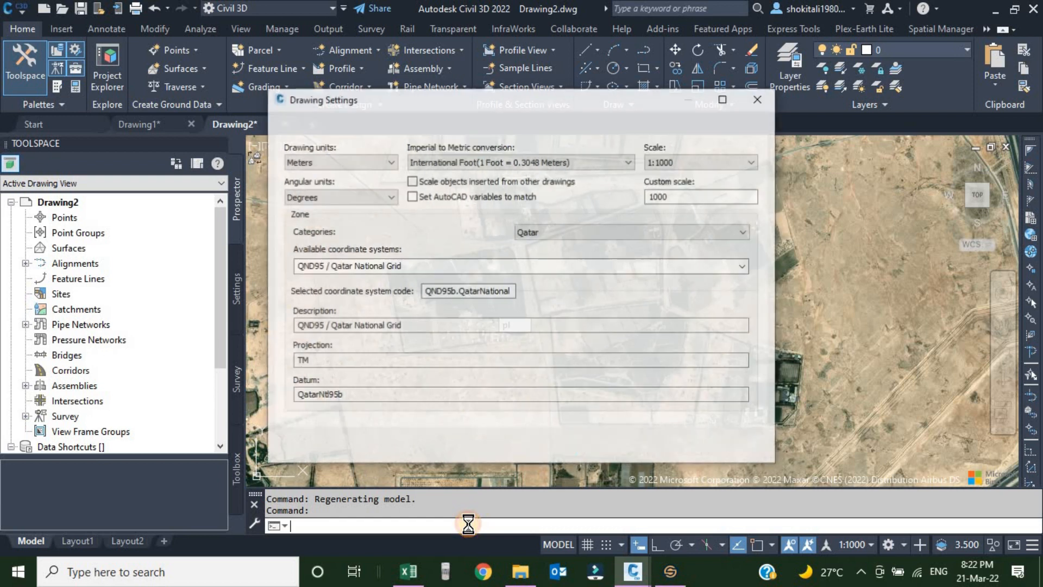
pyautogui.click(602, 447)
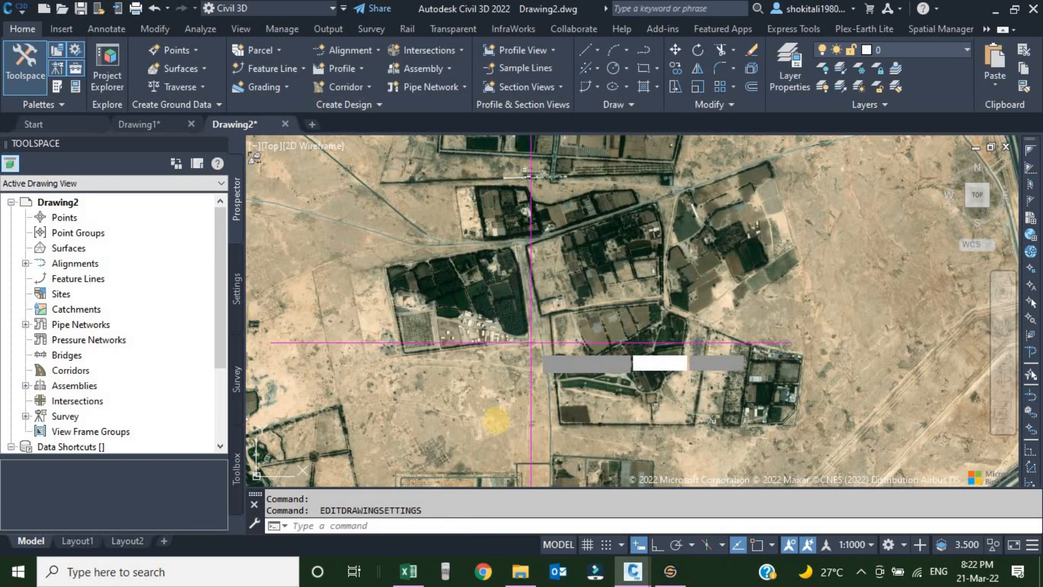
pyautogui.press('Return')
pyautogui.rightClick(456, 524)
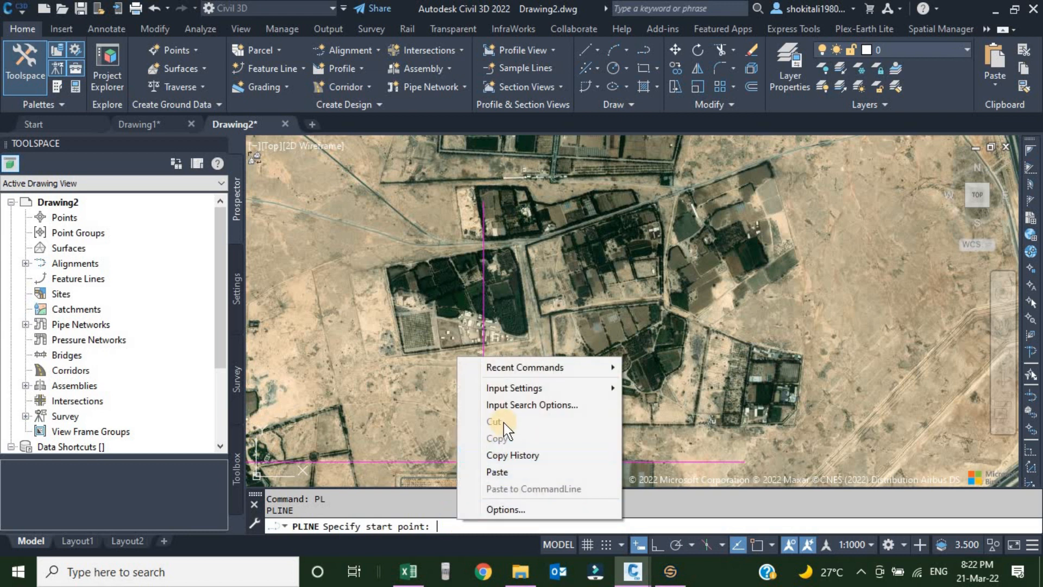
pyautogui.click(497, 472)
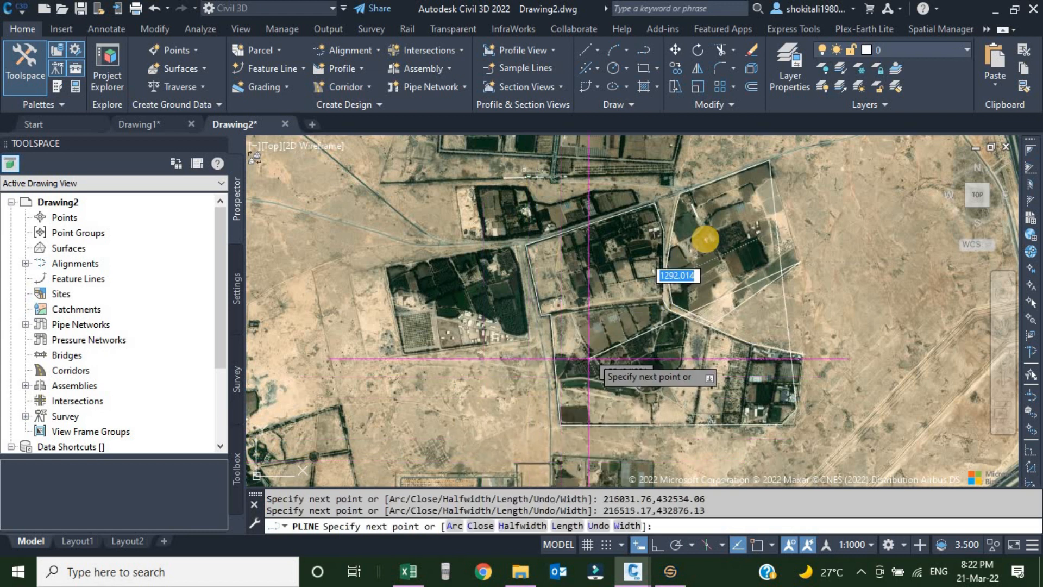
pyautogui.press('Escape')
# Step: Examine the pasted polyline's vertices and edges against the farm boundaries in the aerial imagery, selecting it and clearing the selection
pyautogui.moveTo(806, 295); pyautogui.dragTo(754, 286, button='middle')
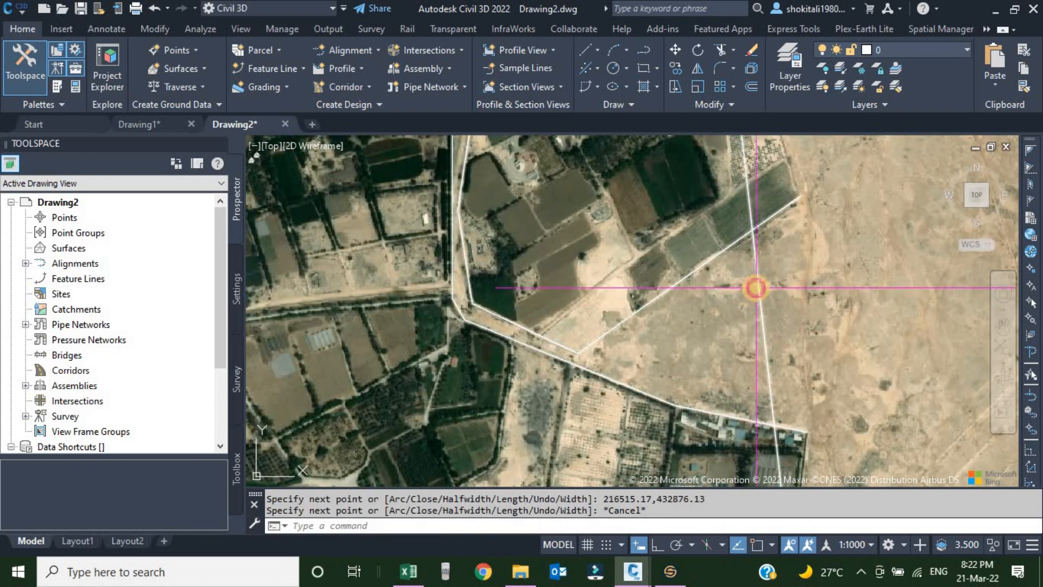
pyautogui.click(678, 323)
pyautogui.scroll(6, 742, 366)
pyautogui.scroll(-6, 694, 310)
pyautogui.moveTo(706, 229); pyautogui.dragTo(678, 315, button='middle')
pyautogui.scroll(2, 656, 242)
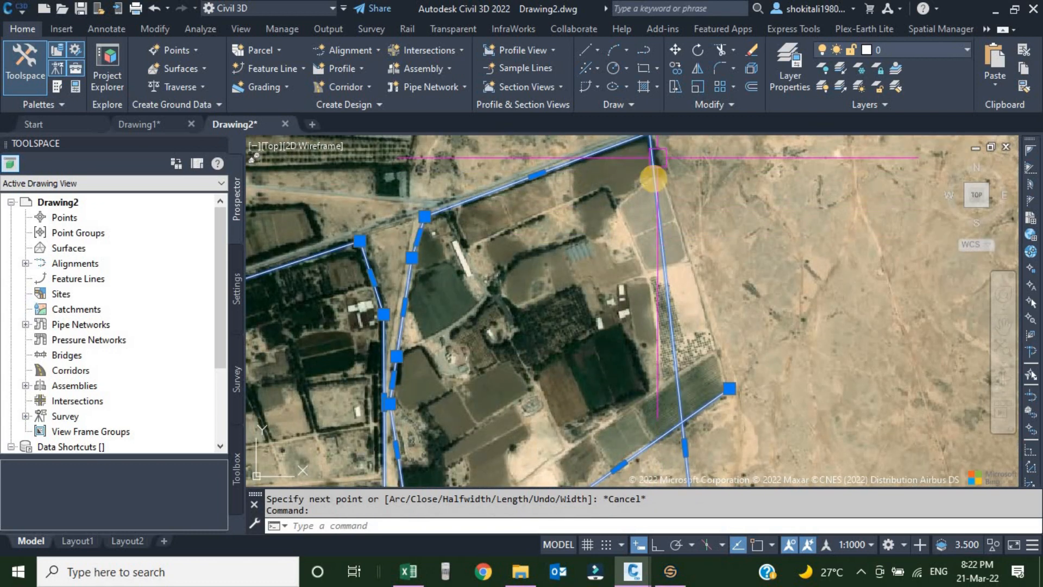
pyautogui.scroll(-2, 661, 188)
pyautogui.scroll(1, 674, 361)
pyautogui.scroll(2, 666, 357)
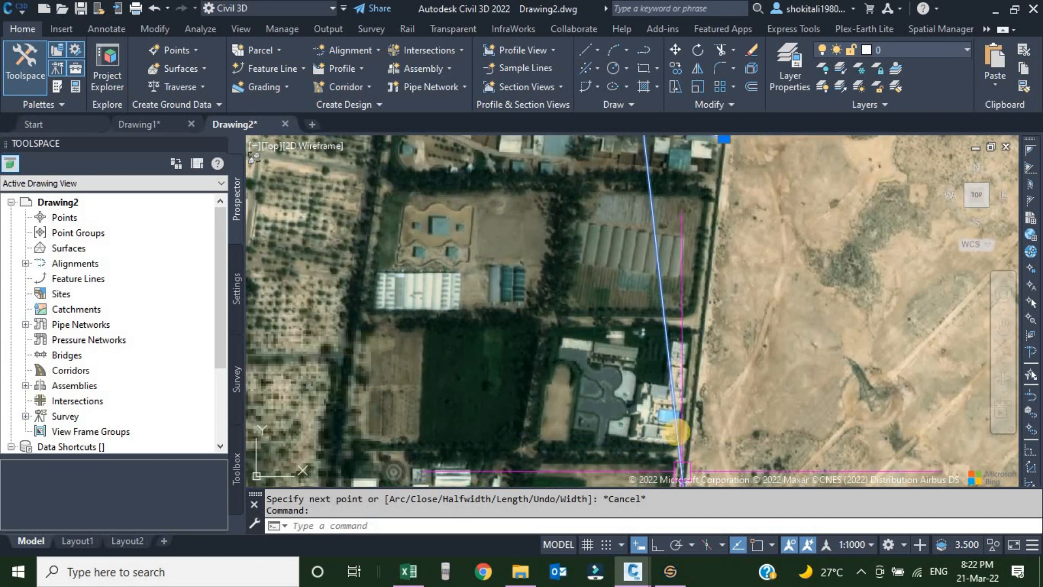
pyautogui.scroll(-2, 630, 351)
pyautogui.moveTo(614, 145); pyautogui.dragTo(626, 285, button='middle')
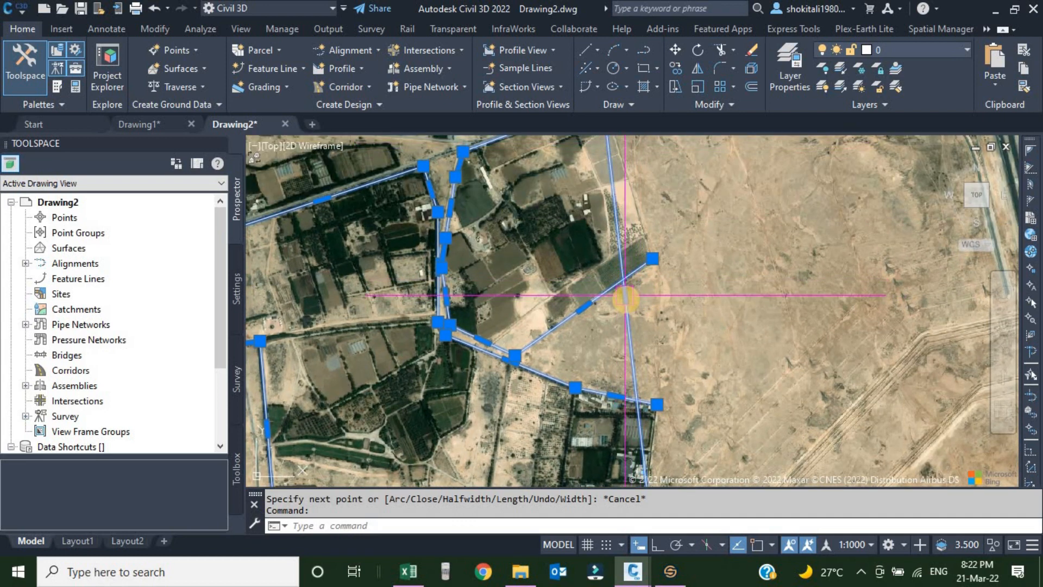
pyautogui.press('Escape')
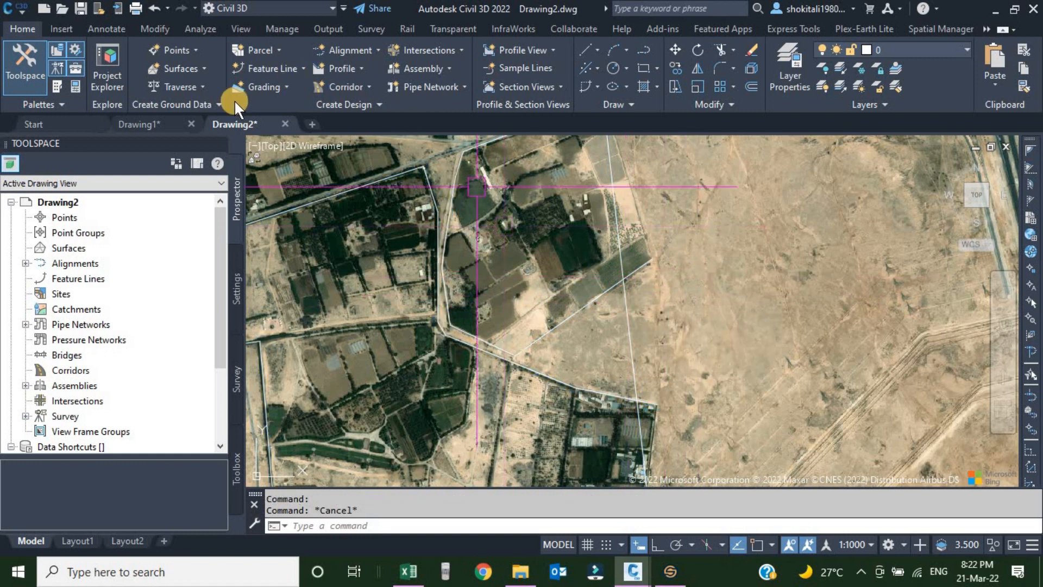
# Step: Compare the pasted polyline in Drawing2 with the red and yellow parcel boundaries in Drawing1
pyautogui.click(154, 123)
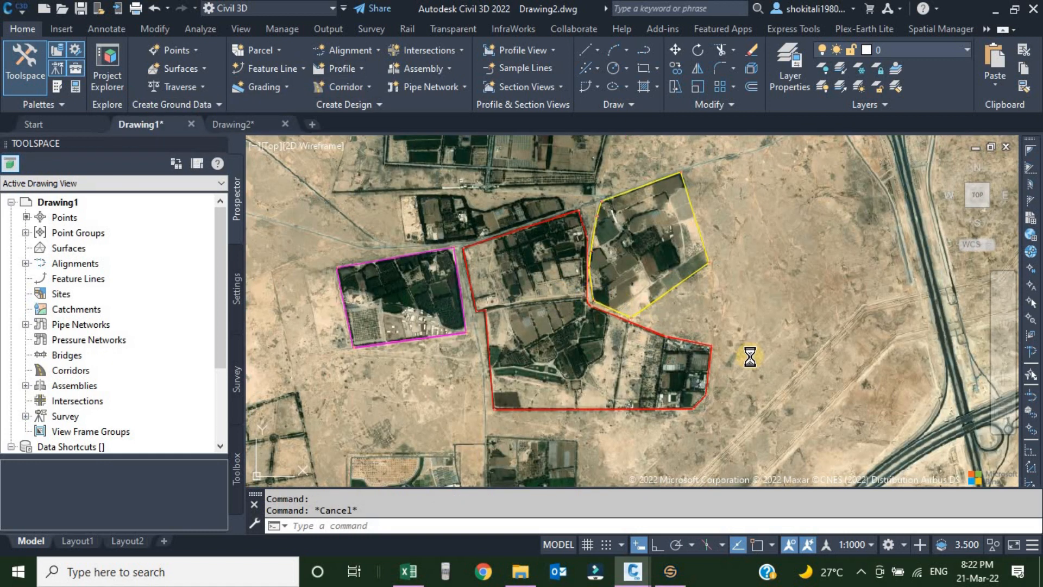
pyautogui.scroll(3, 722, 348)
pyautogui.scroll(-5, 672, 322)
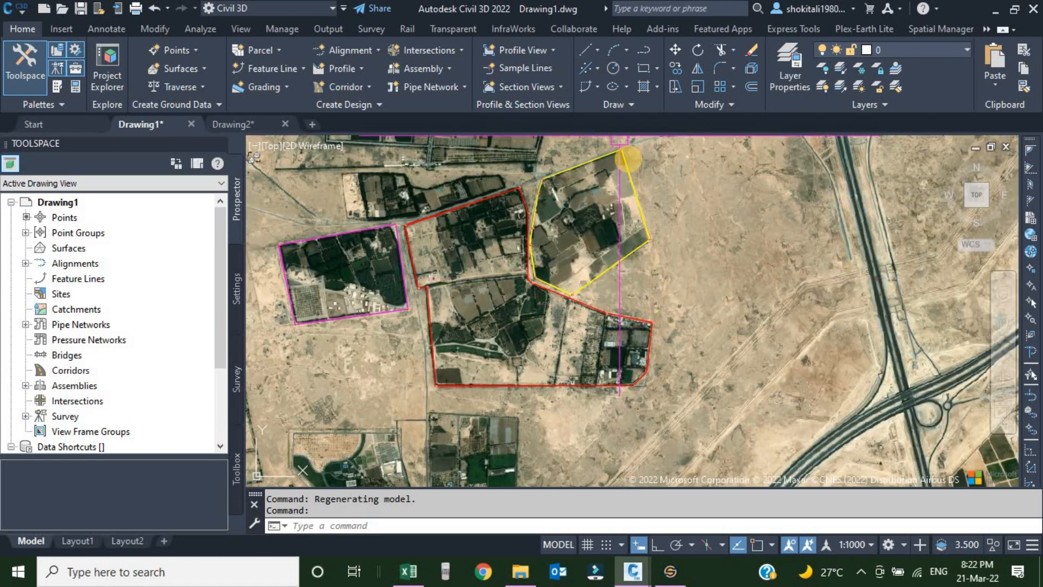
pyautogui.click(247, 123)
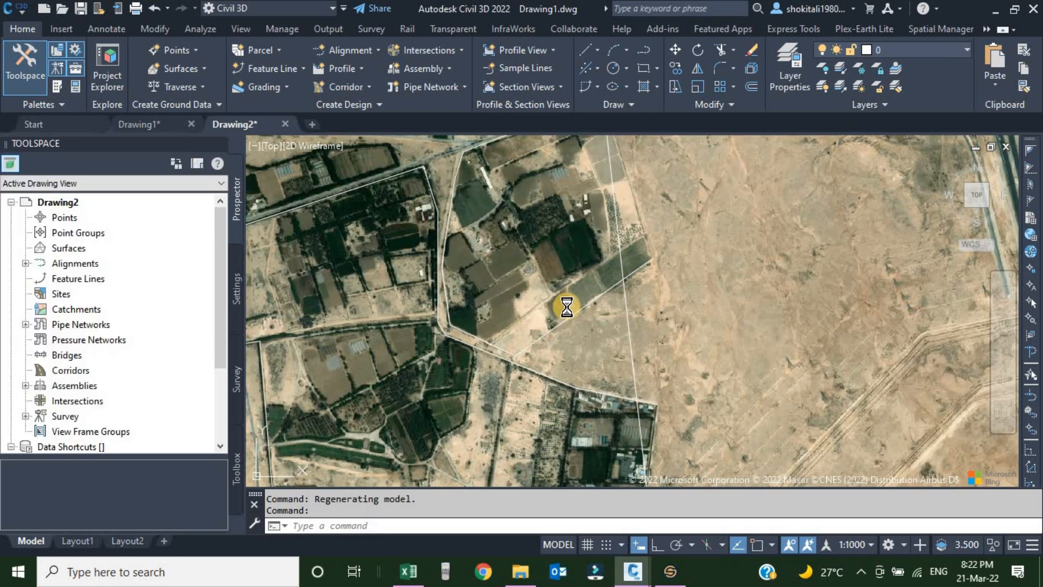
pyautogui.click(573, 313)
pyautogui.scroll(-4, 496, 339)
pyautogui.moveTo(489, 338); pyautogui.dragTo(637, 291, button='middle')
pyautogui.scroll(2, 545, 261)
pyautogui.click(148, 122)
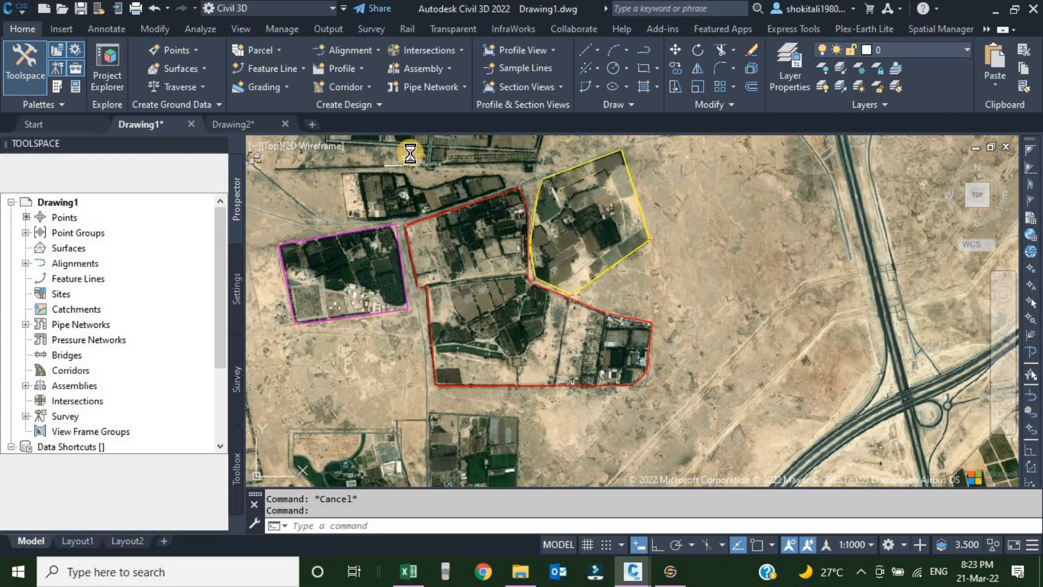
pyautogui.click(249, 123)
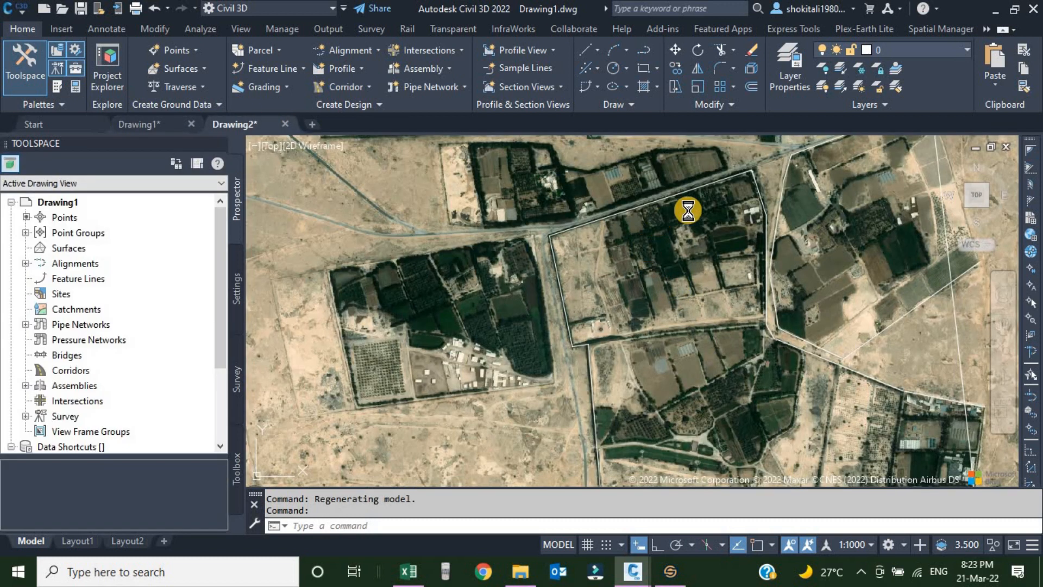
# Step: Check how the Drawing2 polyline's eastern and northern corners align with the farm corners in the imagery
pyautogui.scroll(6, 737, 284)
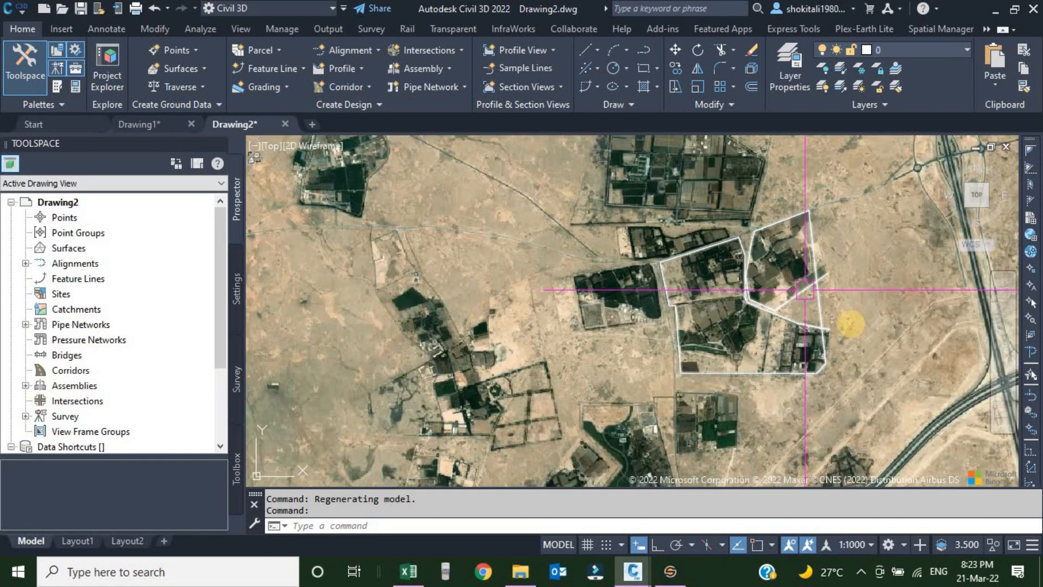
pyautogui.scroll(-5, 654, 266)
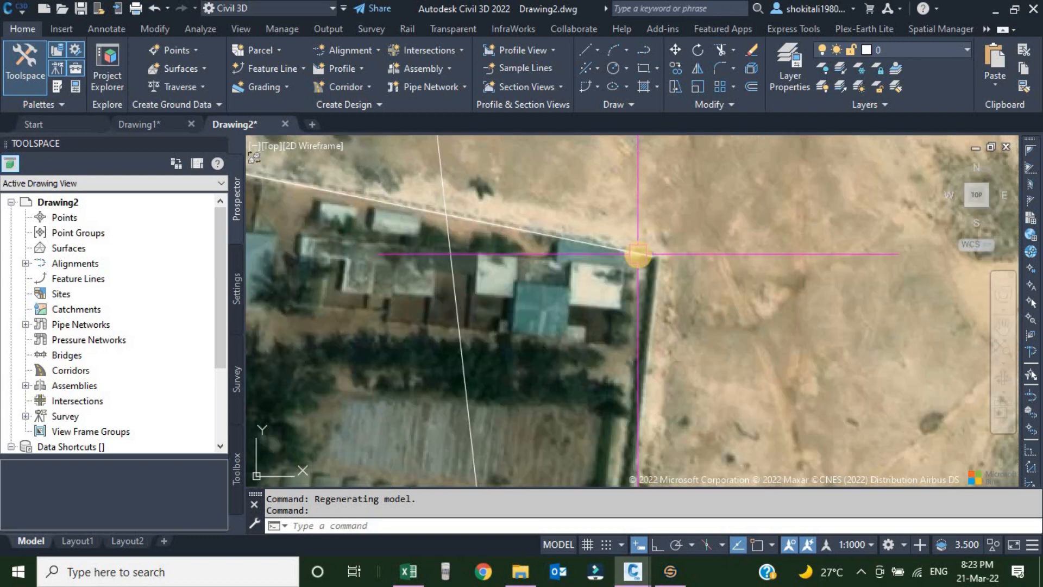
pyautogui.scroll(4, 614, 399)
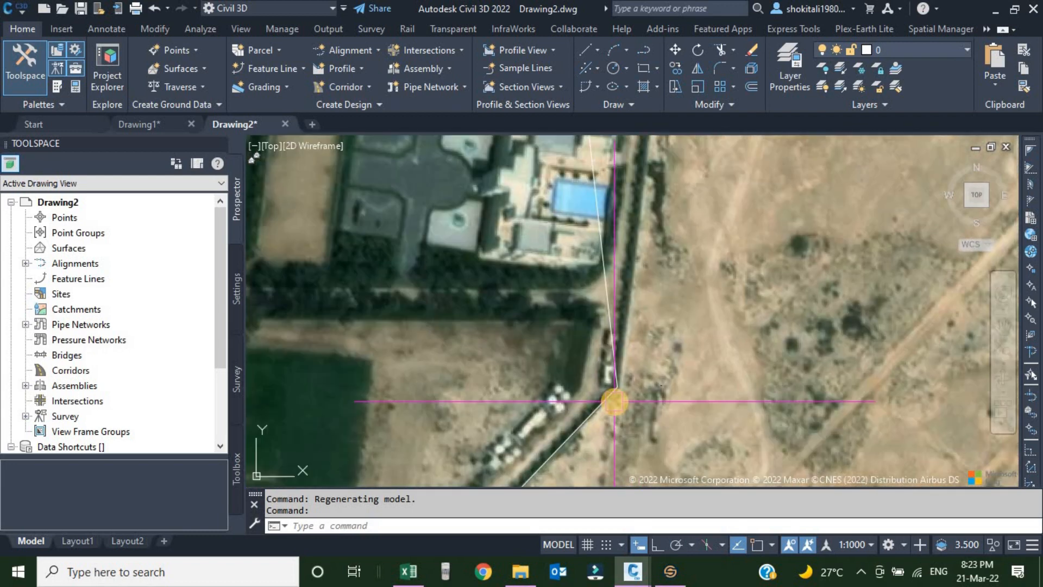
pyautogui.scroll(-8, 614, 401)
pyautogui.moveTo(601, 241); pyautogui.dragTo(623, 446, button='middle')
pyautogui.scroll(4, 602, 223)
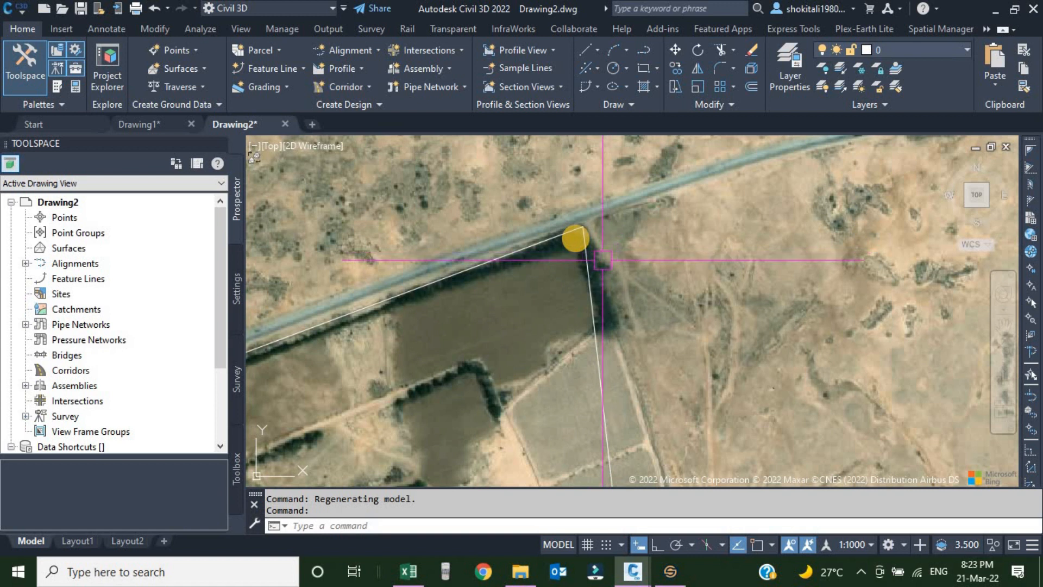
pyautogui.scroll(-2, 592, 231)
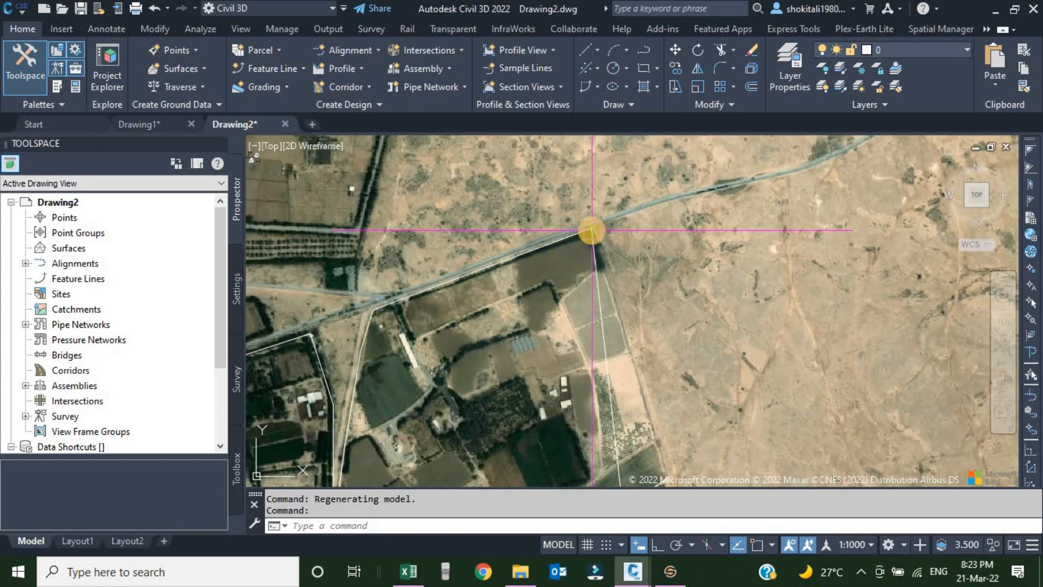
pyautogui.scroll(2, 578, 224)
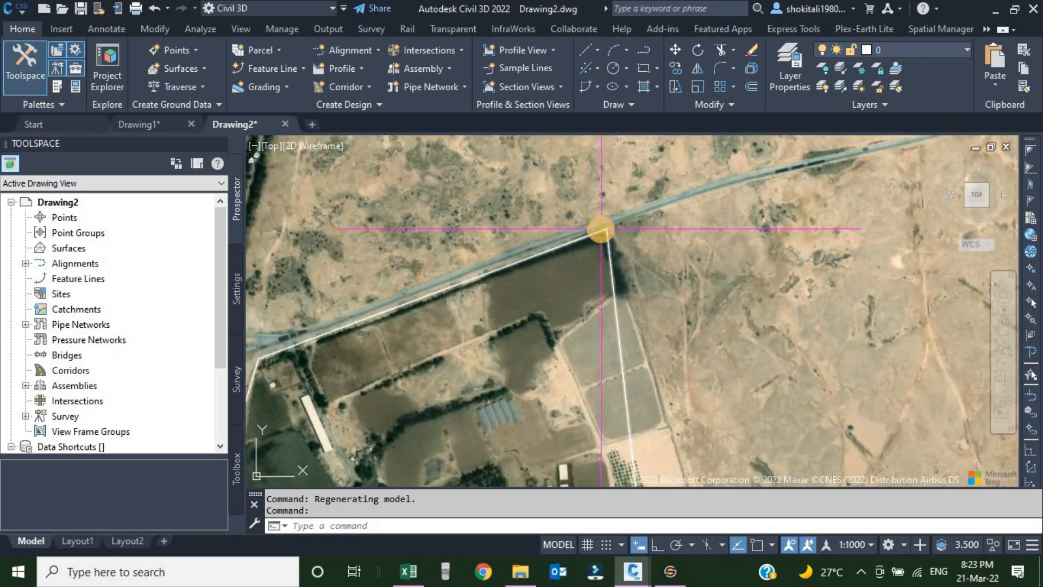
pyautogui.scroll(-2, 601, 233)
pyautogui.scroll(-3, 565, 246)
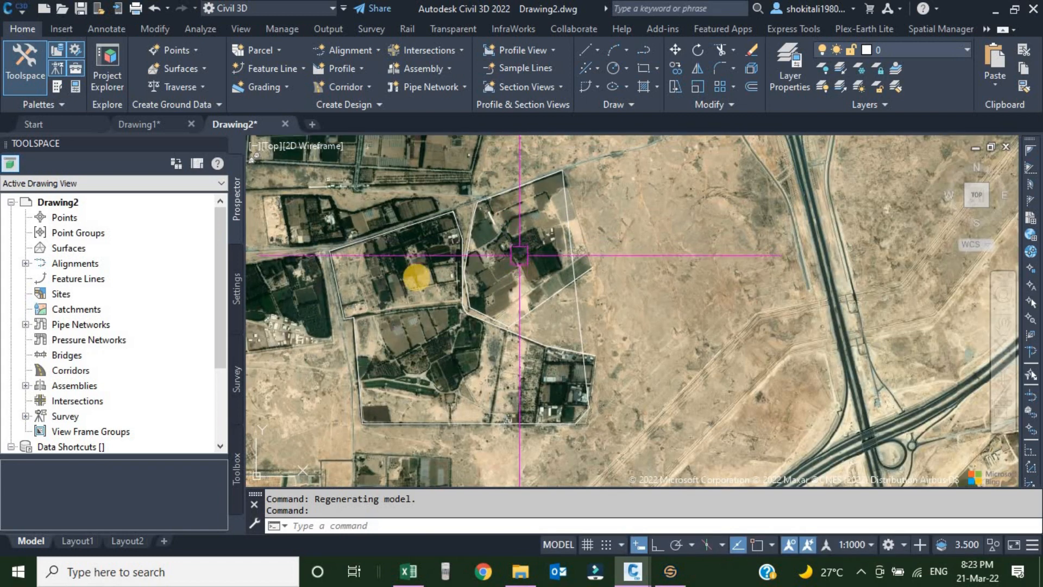
pyautogui.moveTo(541, 235); pyautogui.dragTo(514, 293, button='middle')
# Step: Switch to Drawing1 and examine the magenta parcel boundary west of the red one
pyautogui.click(140, 127)
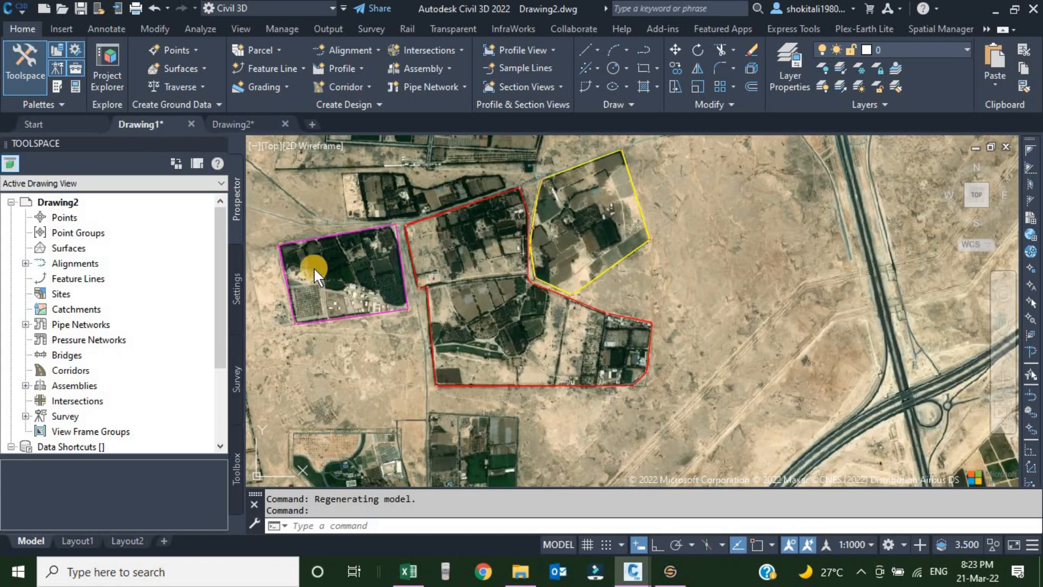
pyautogui.scroll(2, 292, 256)
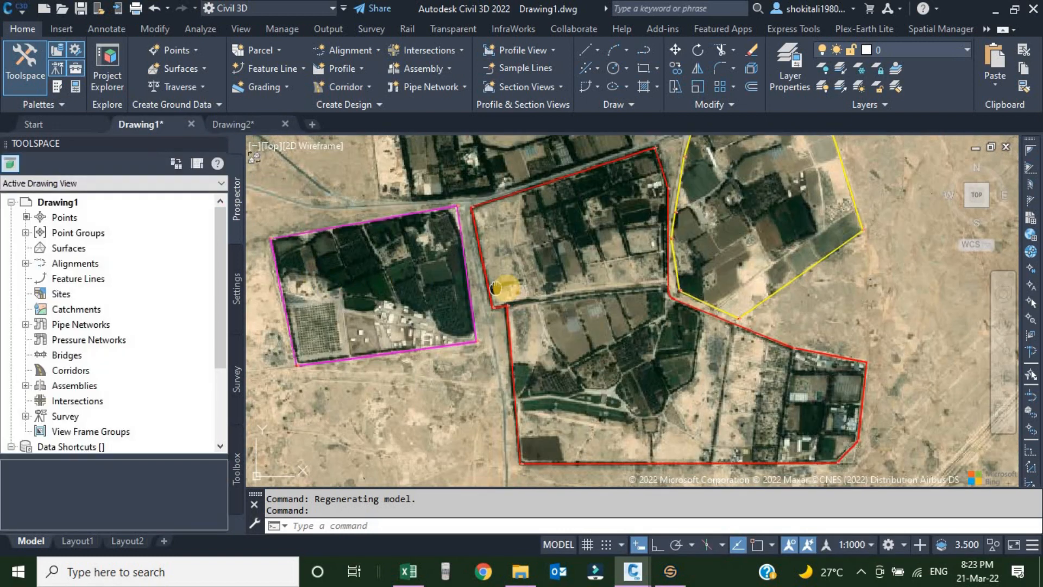
pyautogui.scroll(2, 462, 271)
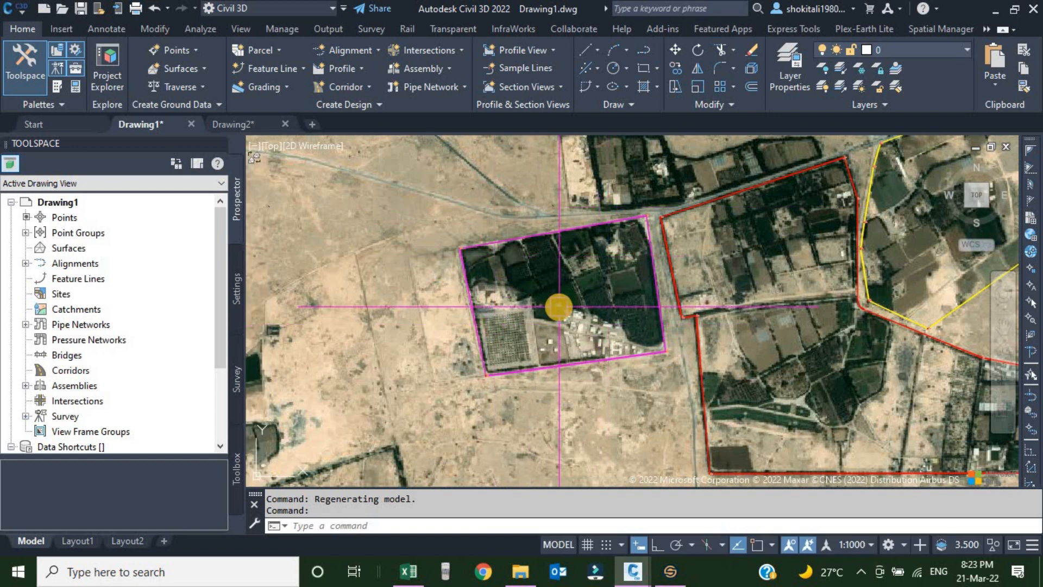
# Step: Switch to Coordinate Converter and choose Lat-Long UTM39.csv from the F: drive as the input file
pyautogui.click(670, 570)
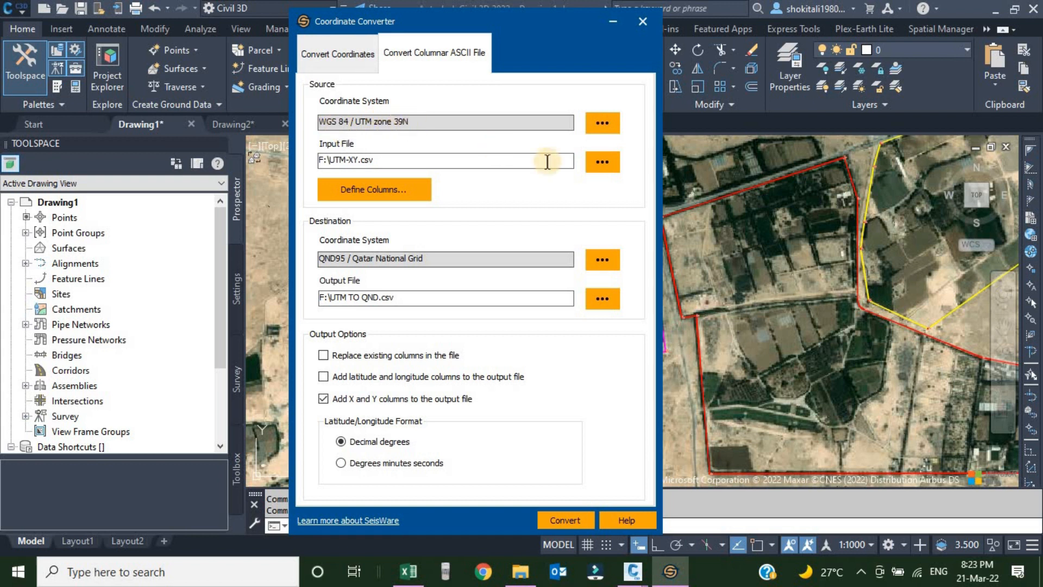
pyautogui.click(602, 163)
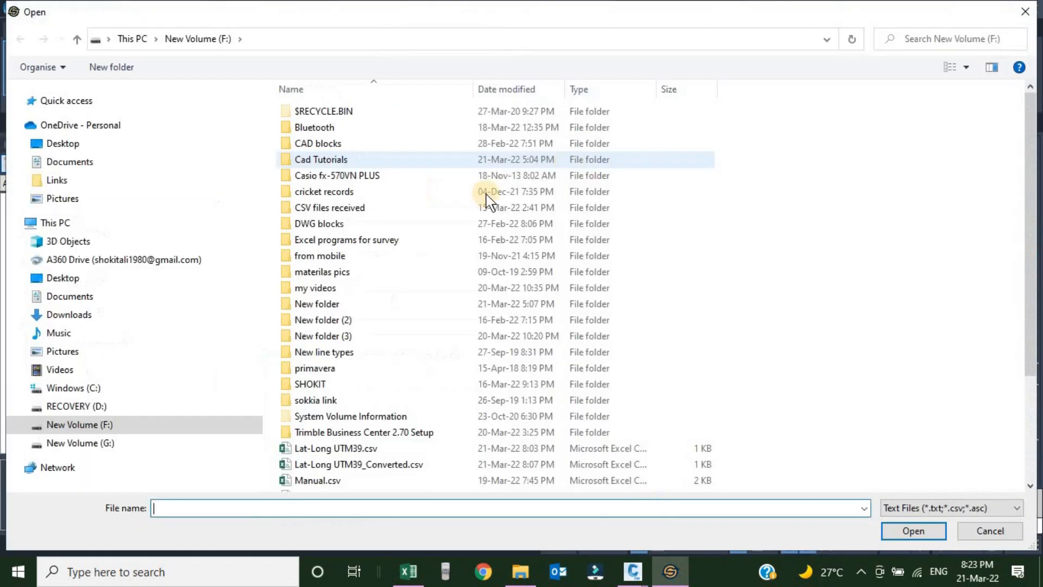
pyautogui.scroll(-3, 391, 321)
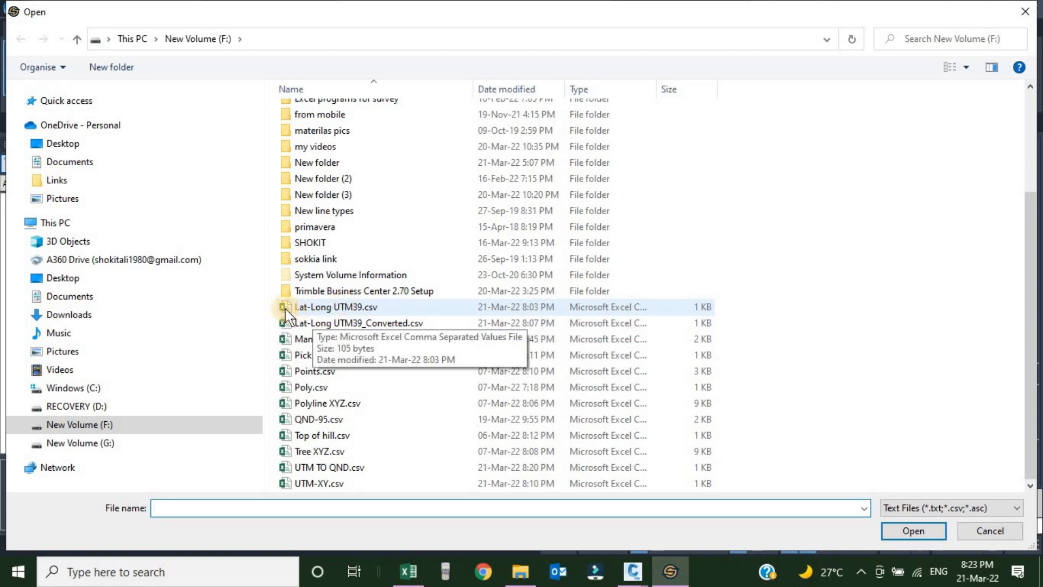
pyautogui.click(321, 308)
pyautogui.click(915, 533)
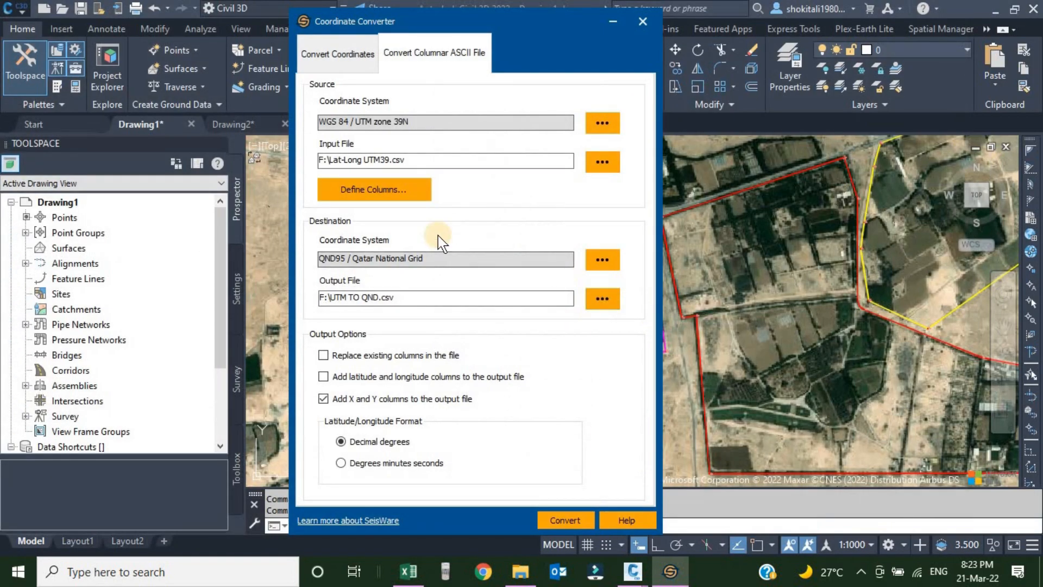
# Step: Define the input file's second column as Latitude and its third column as Longitude
pyautogui.click(354, 190)
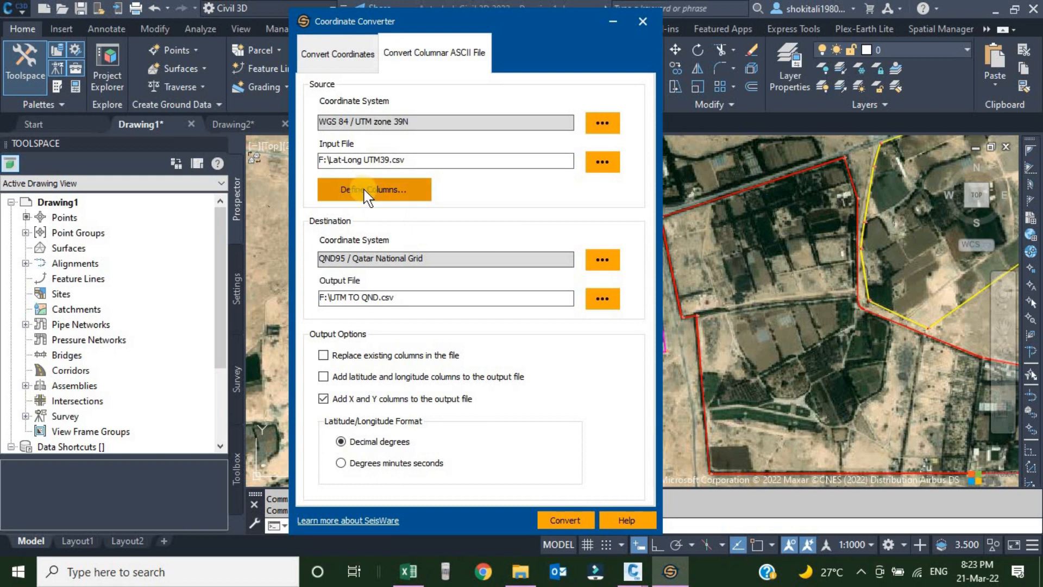
pyautogui.click(363, 190)
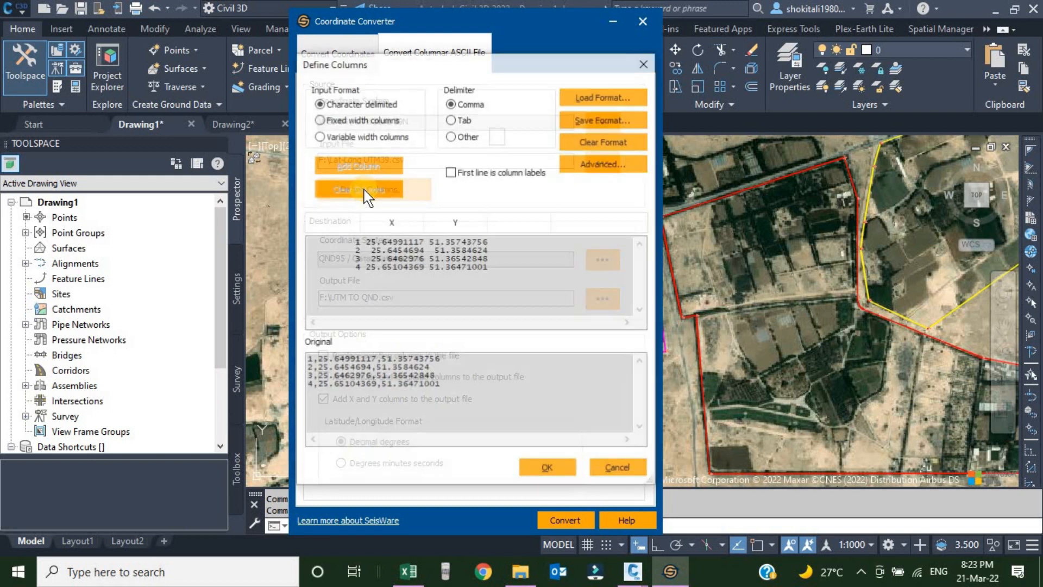
pyautogui.click(397, 223)
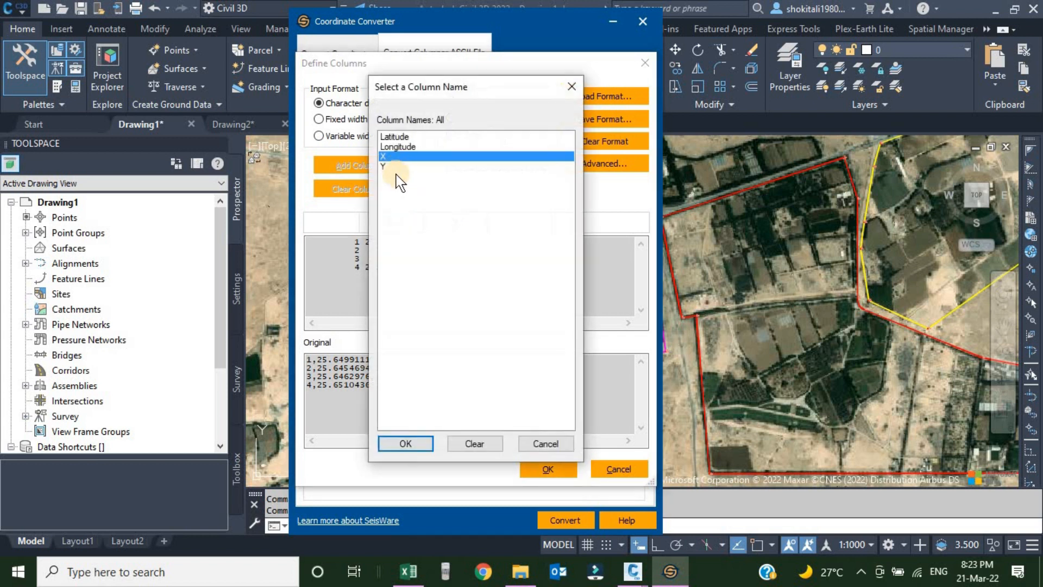
pyautogui.click(393, 137)
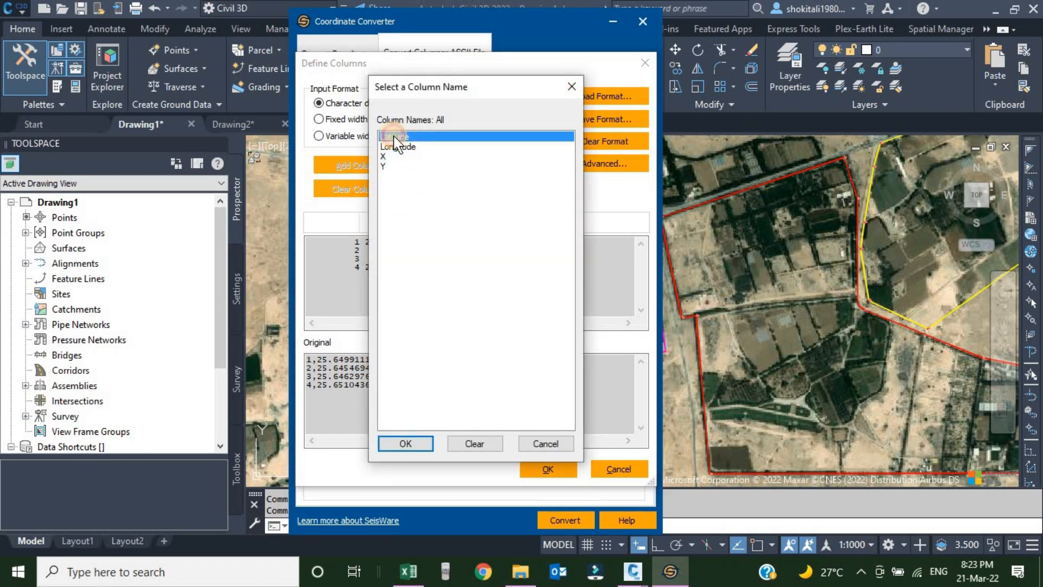
pyautogui.click(417, 439)
pyautogui.click(463, 225)
pyautogui.click(402, 147)
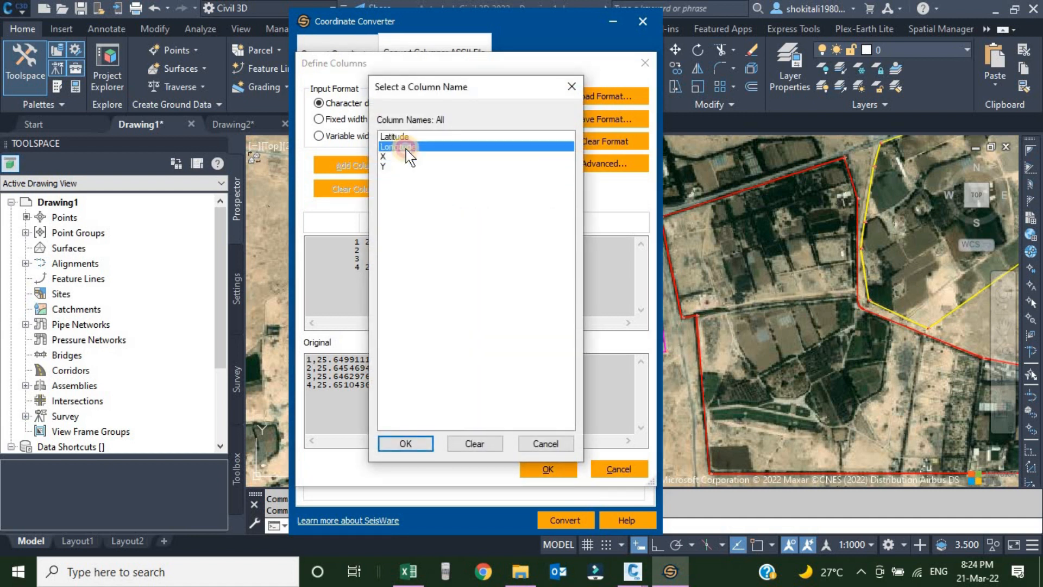
pyautogui.click(407, 443)
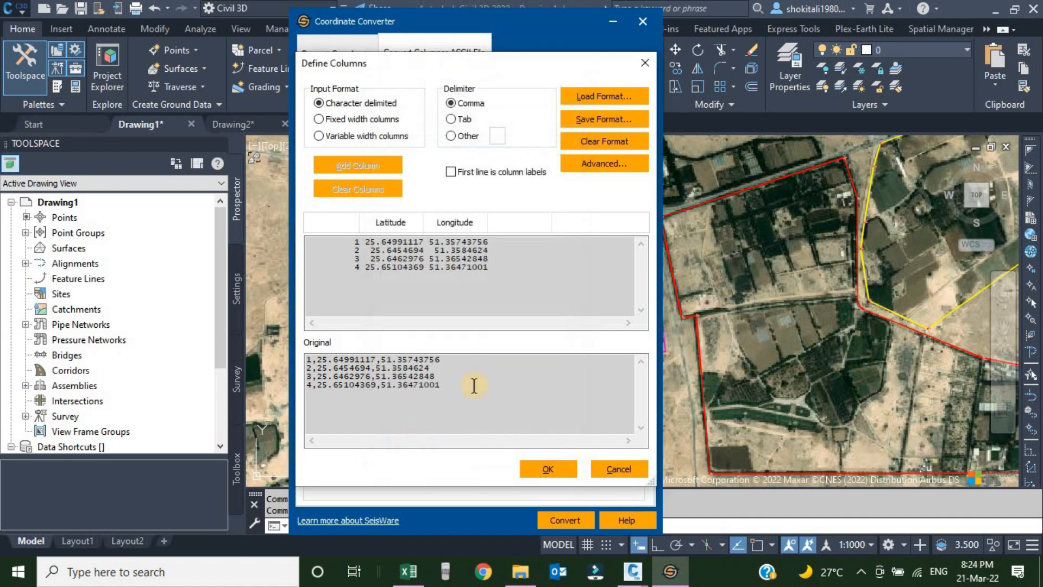
pyautogui.click(546, 468)
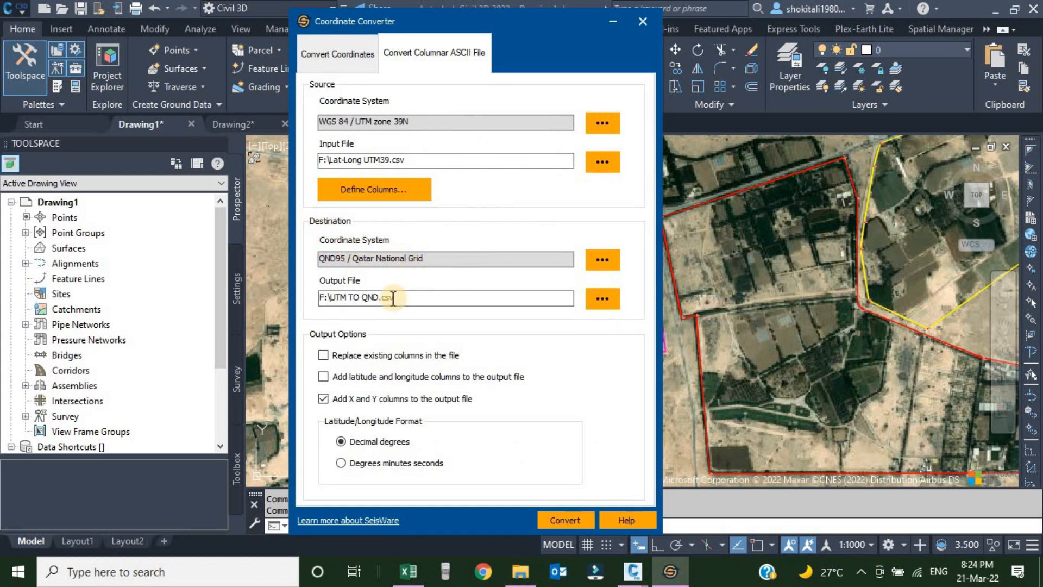
# Step: Set the output file to 1.csv on the F: drive and convert the coordinates to QND95 / Qatar National Grid
pyautogui.click(600, 299)
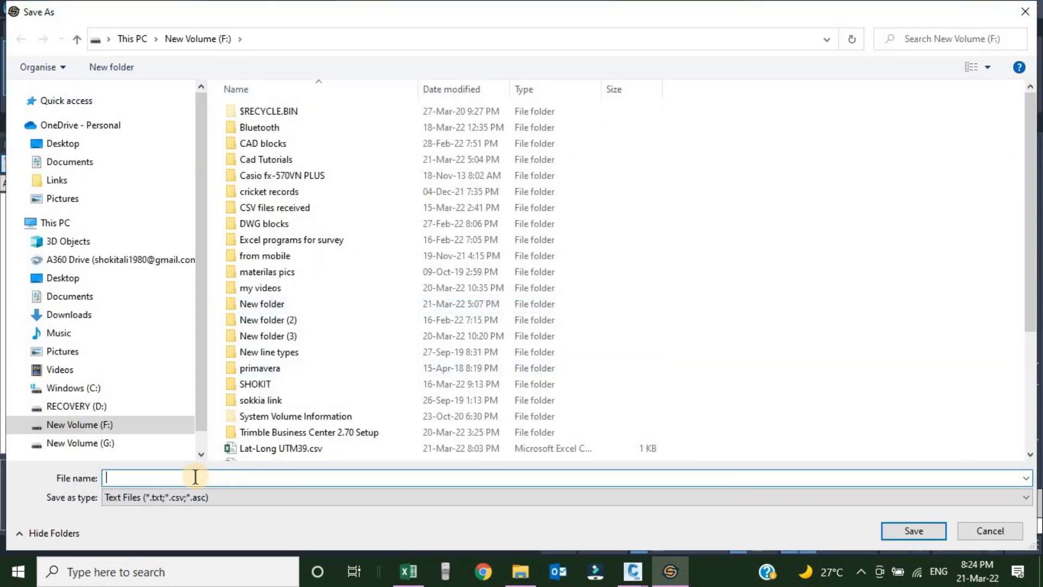
pyautogui.write('1')
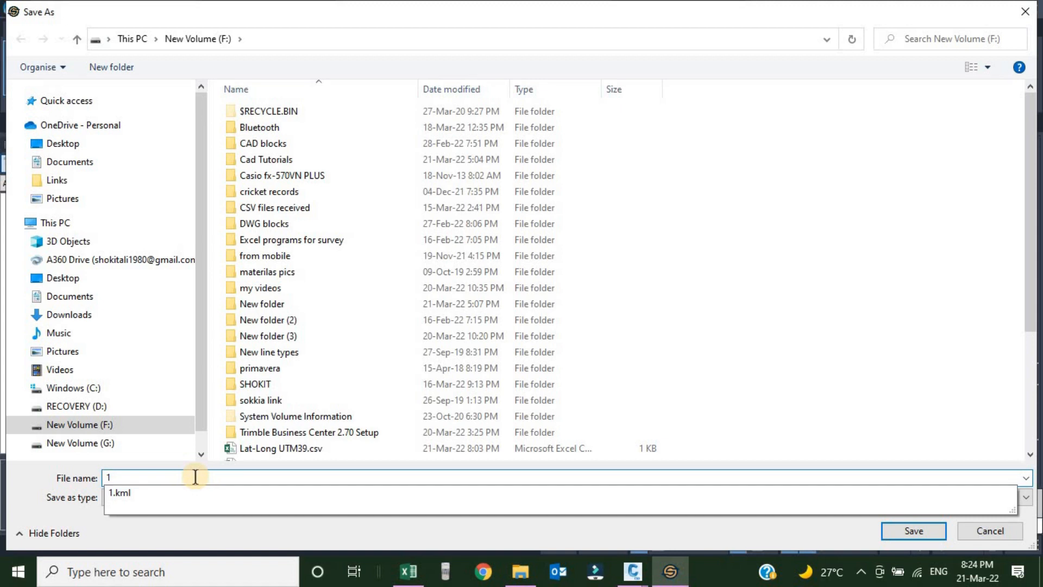
pyautogui.write('.csv')
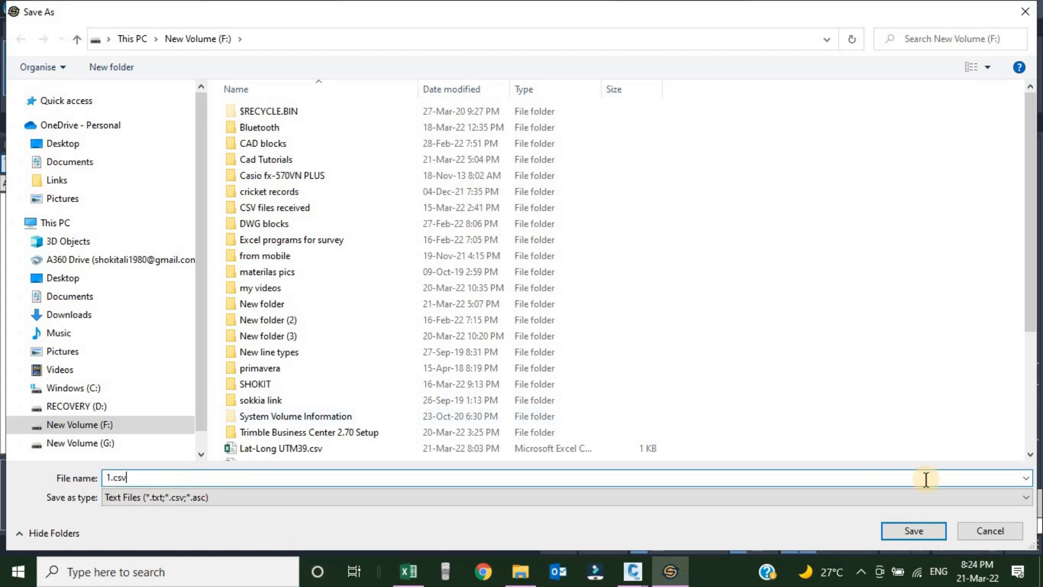
pyautogui.click(911, 529)
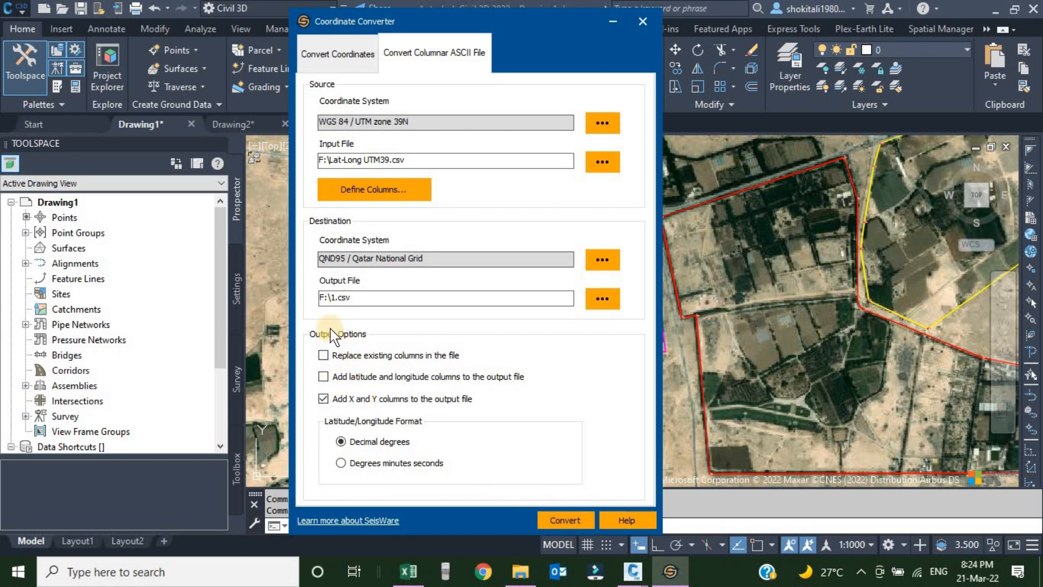
pyautogui.click(561, 518)
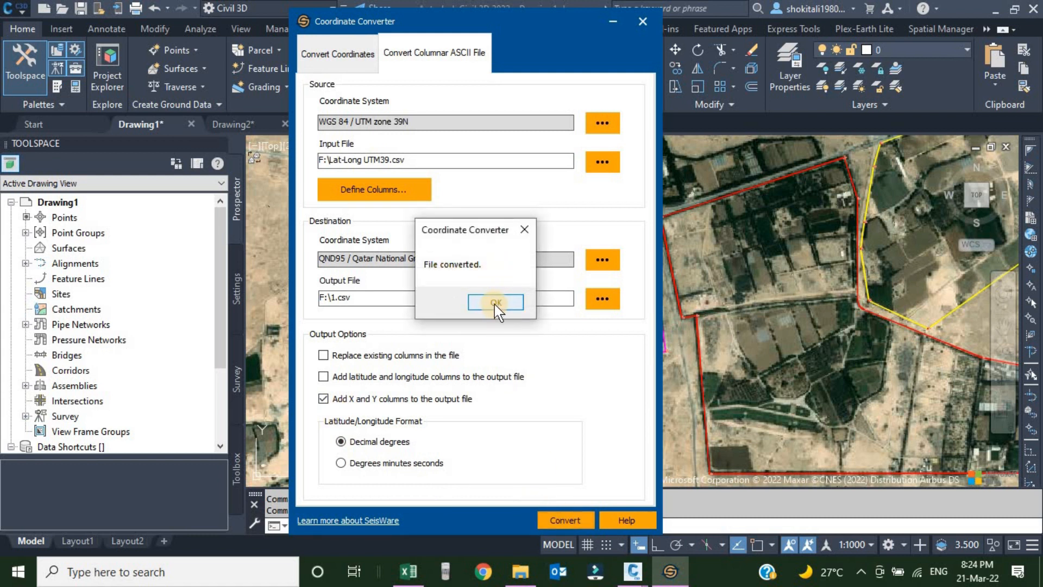
pyautogui.click(494, 303)
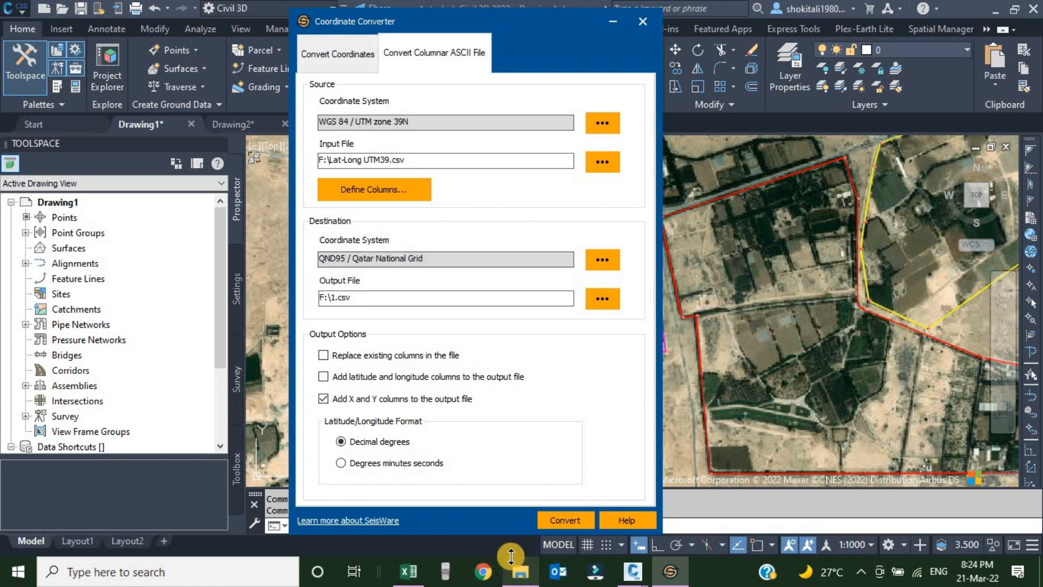
# Step: Open the converted 1.csv from the recent files in Excel and maximize its window
pyautogui.click(609, 22)
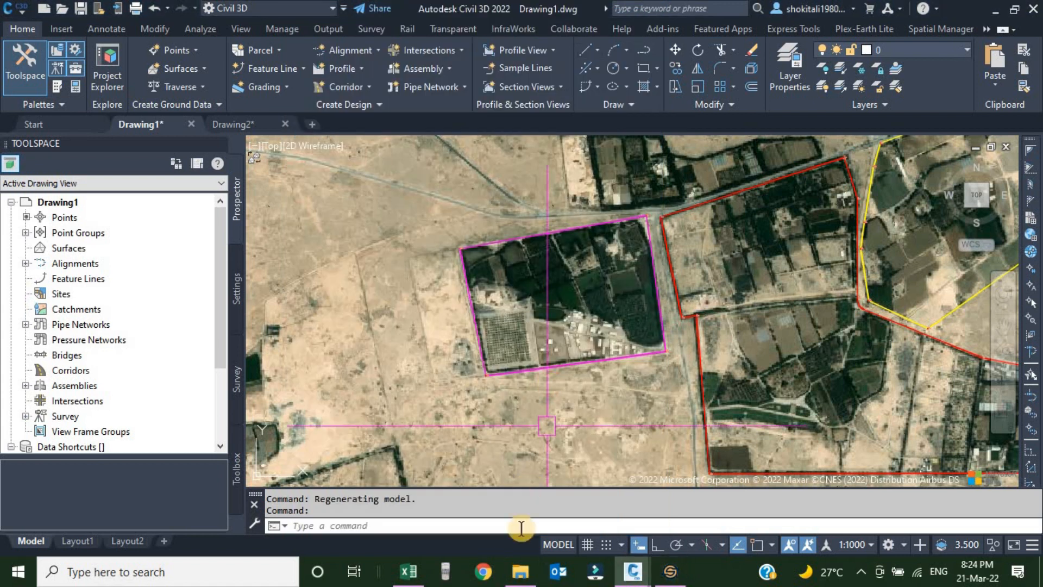
pyautogui.click(520, 571)
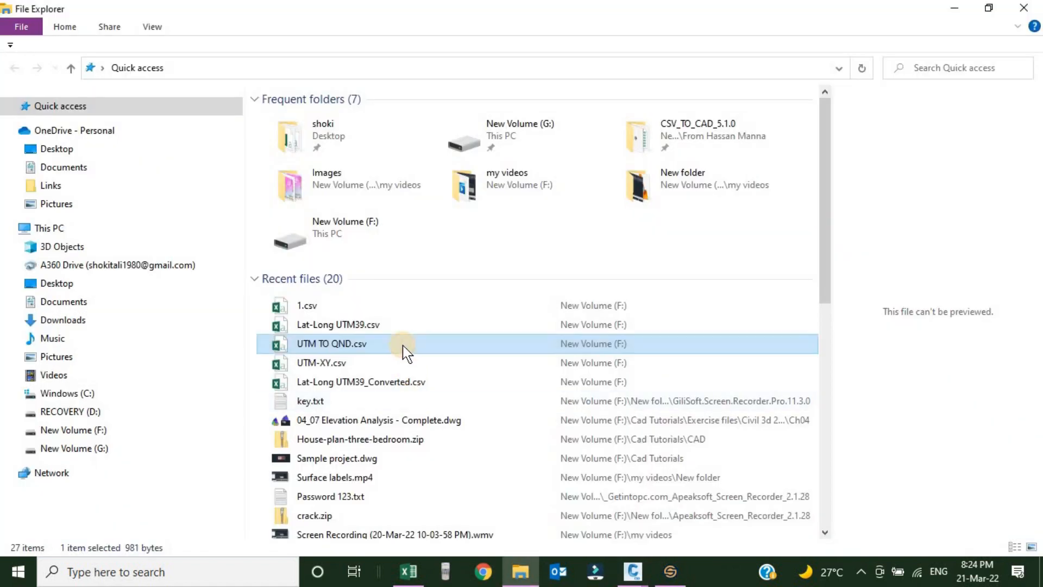
pyautogui.click(305, 308)
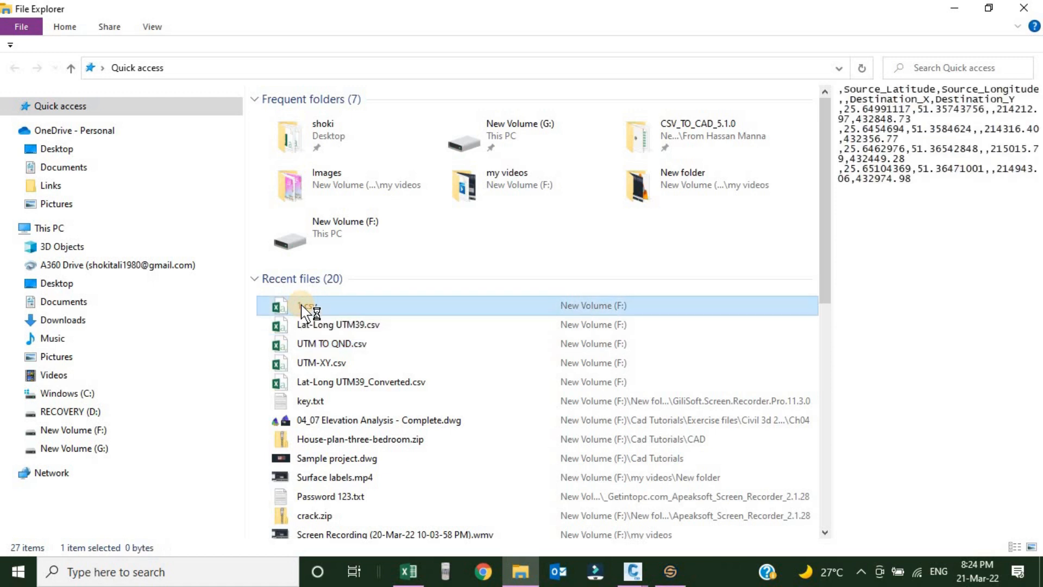
pyautogui.hotkey('alt', 'Tab')
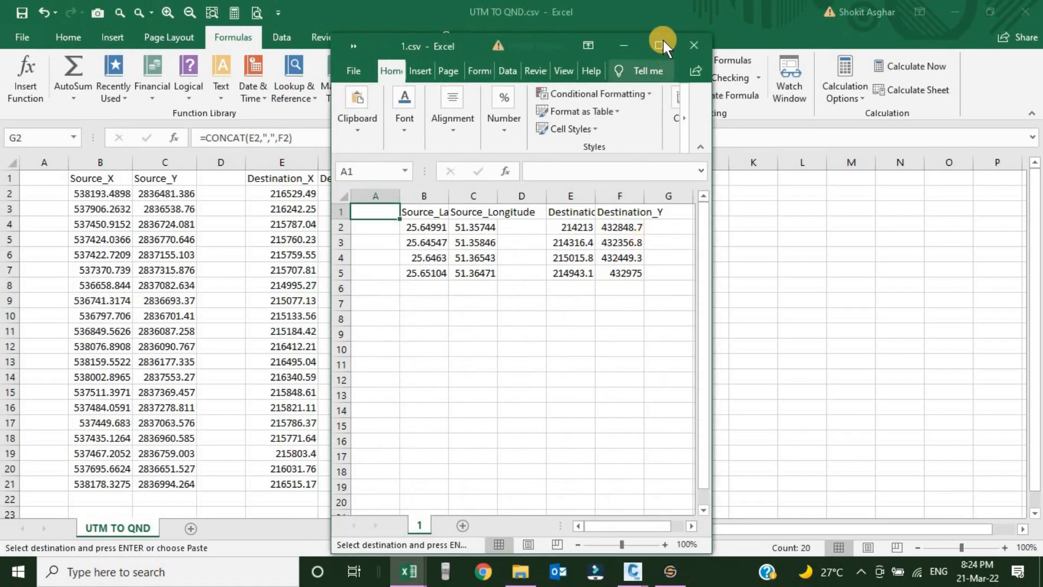
pyautogui.click(662, 42)
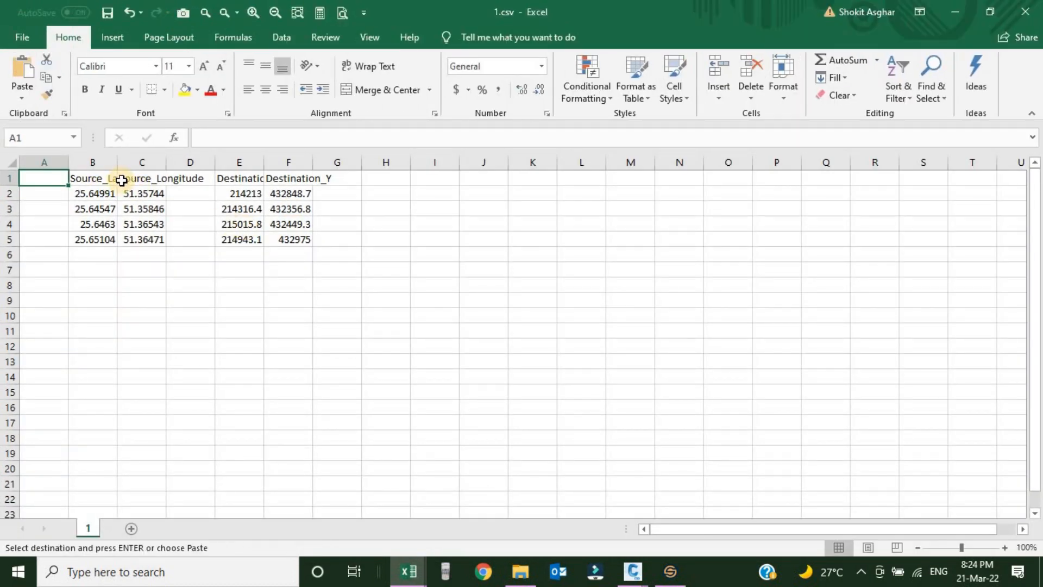
# Step: Fit the Destination_X and Destination_Y columns to their contents and widen the empty column G
pyautogui.doubleClick(263, 161)
pyautogui.doubleClick(338, 161)
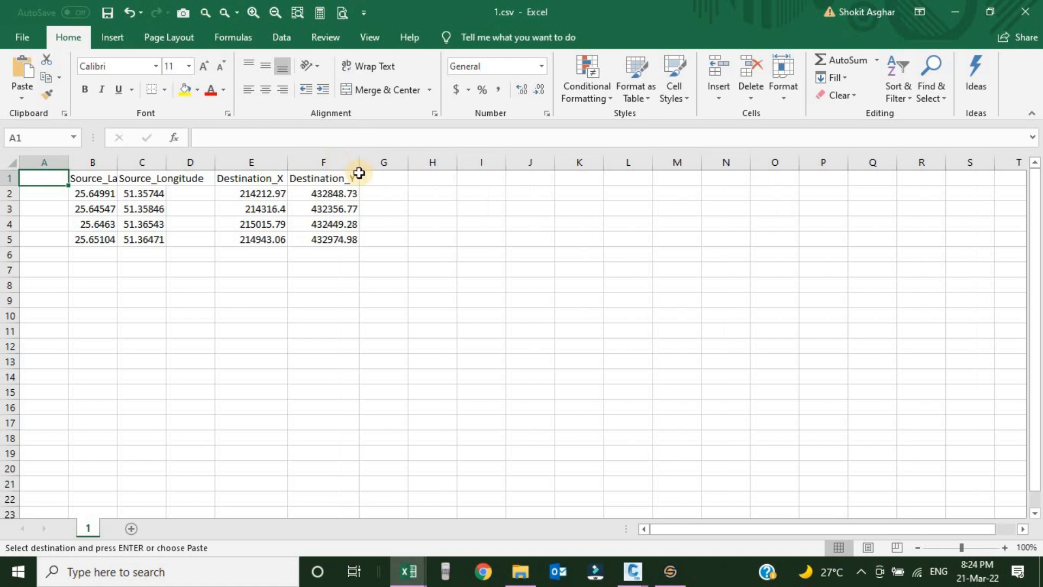
pyautogui.moveTo(408, 162); pyautogui.dragTo(520, 162)
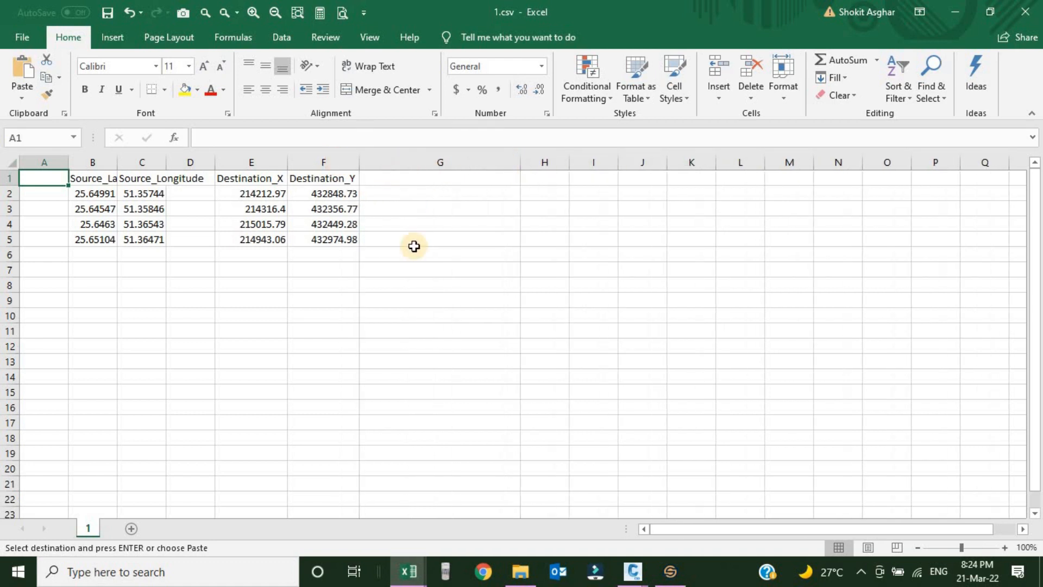
# Step: Copy the formula =CONCAT(E2,",",F2) from G2 of UTM TO QND.csv into G2 of 1.csv and fill it down to G5
pyautogui.moveTo(409, 571)
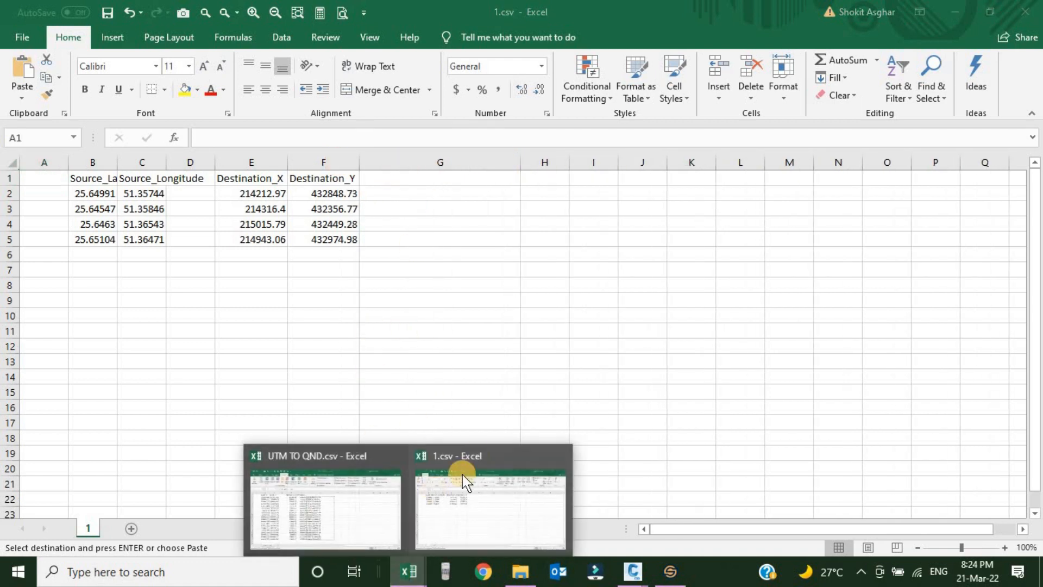
pyautogui.click(345, 457)
pyautogui.click(425, 193)
pyautogui.hotkey('ctrl', 'c')
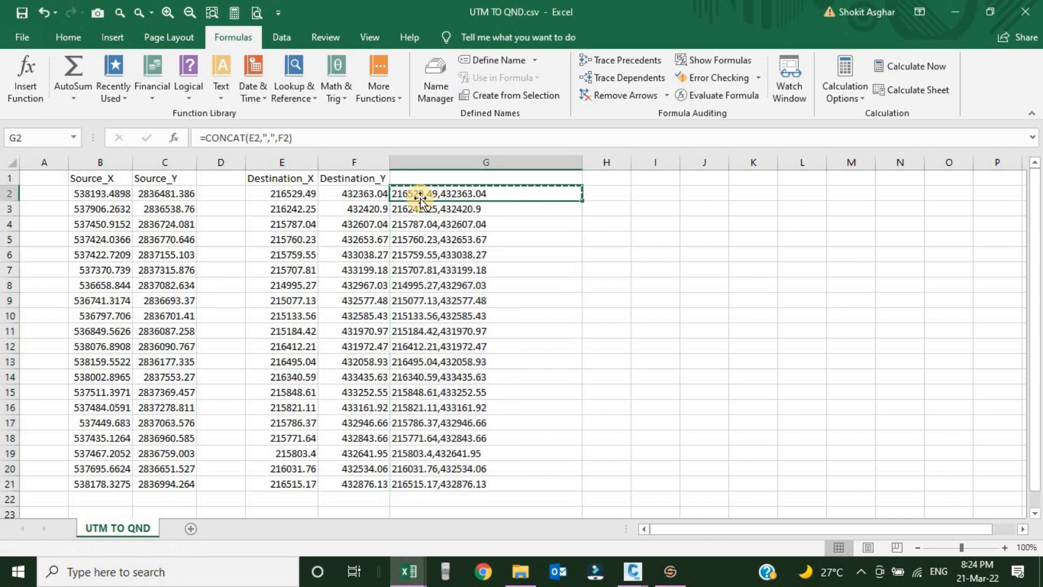
pyautogui.moveTo(408, 570)
pyautogui.click(489, 500)
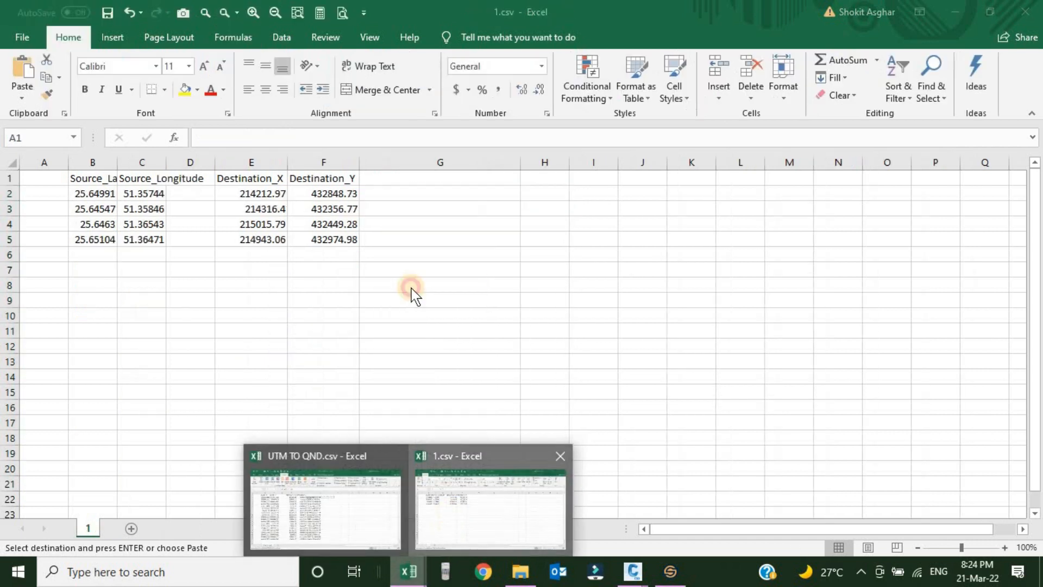
pyautogui.click(374, 192)
pyautogui.hotkey('ctrl', 'v')
pyautogui.moveTo(521, 209); pyautogui.dragTo(507, 243)
# Step: Copy the joined coordinates in G2:G5 and draw a polyline through them in Drawing2 of Civil 3D
pyautogui.hotkey('ctrl', 'c')
pyautogui.moveTo(633, 570)
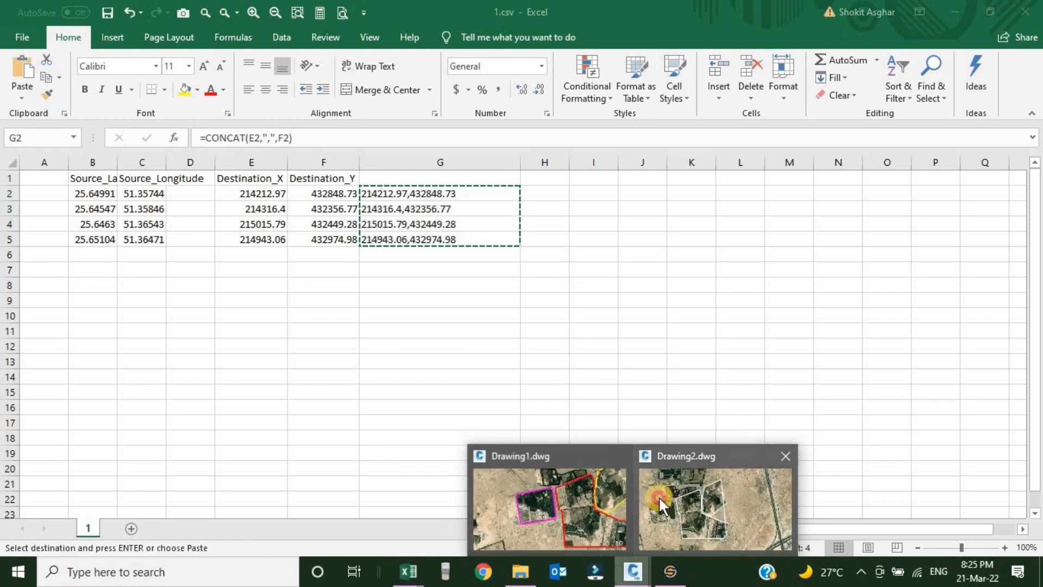
pyautogui.click(658, 497)
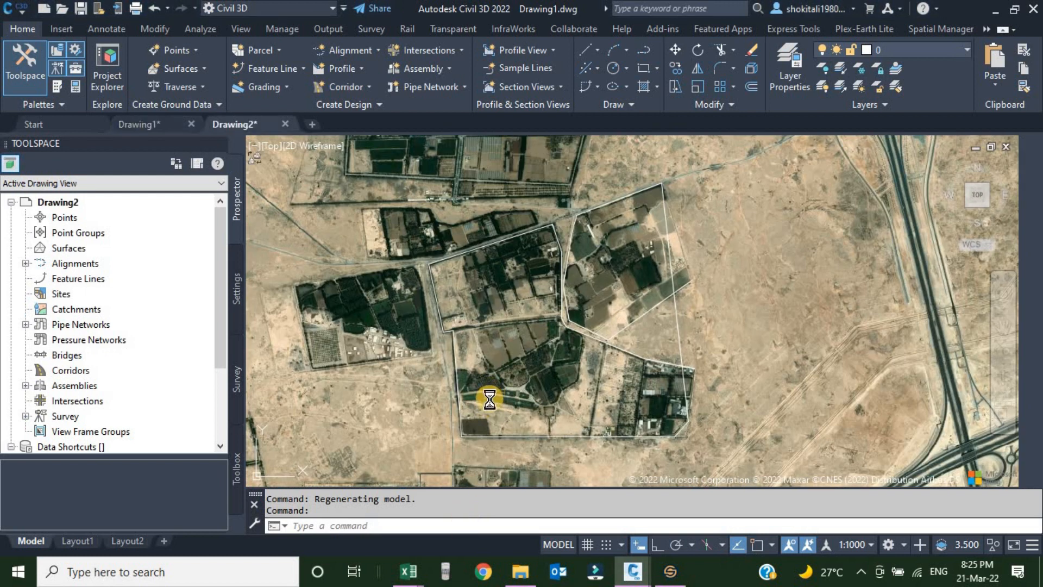
pyautogui.write('PL')
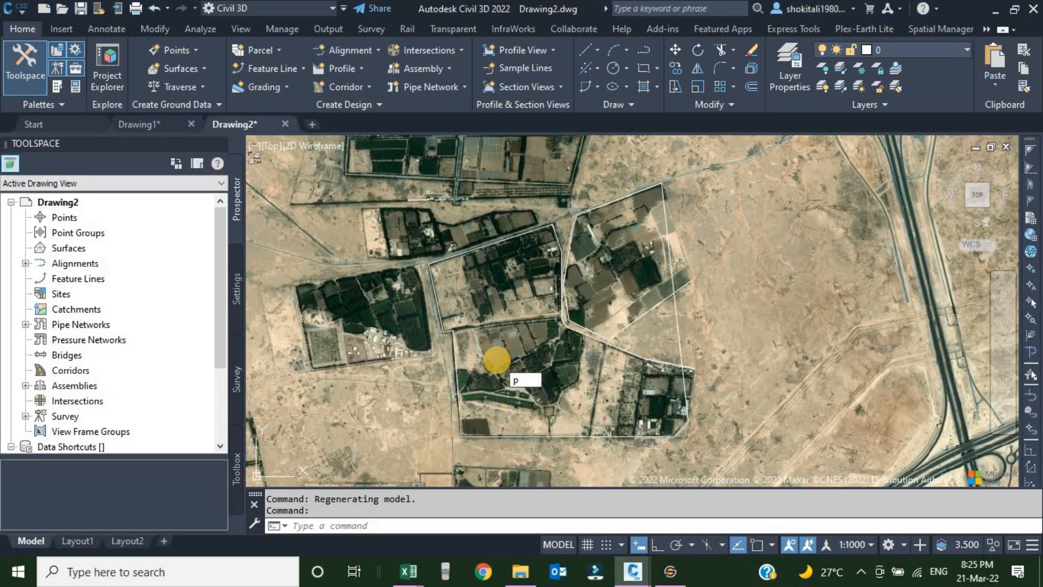
pyautogui.press('Return')
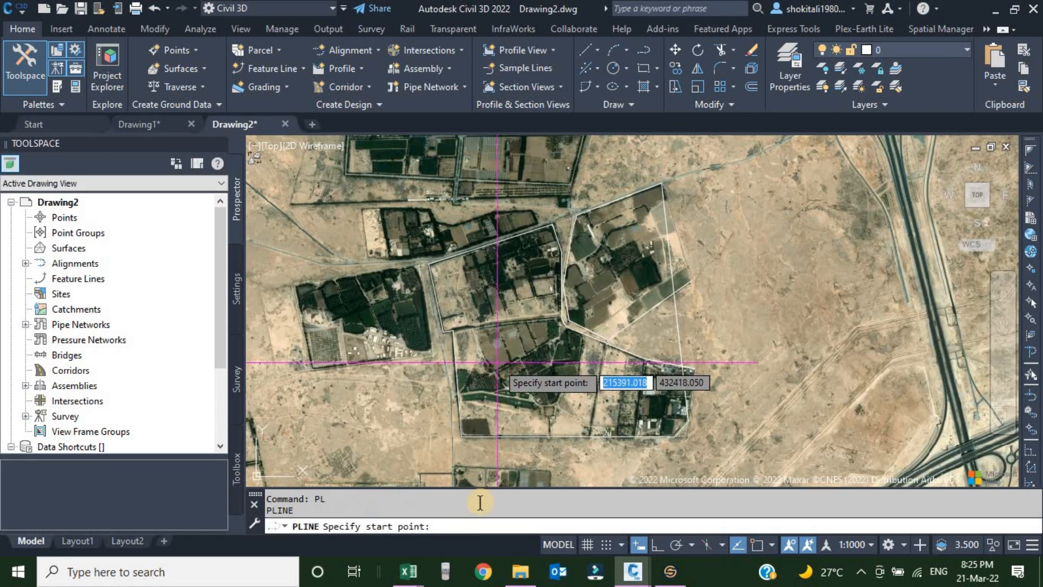
pyautogui.rightClick(459, 523)
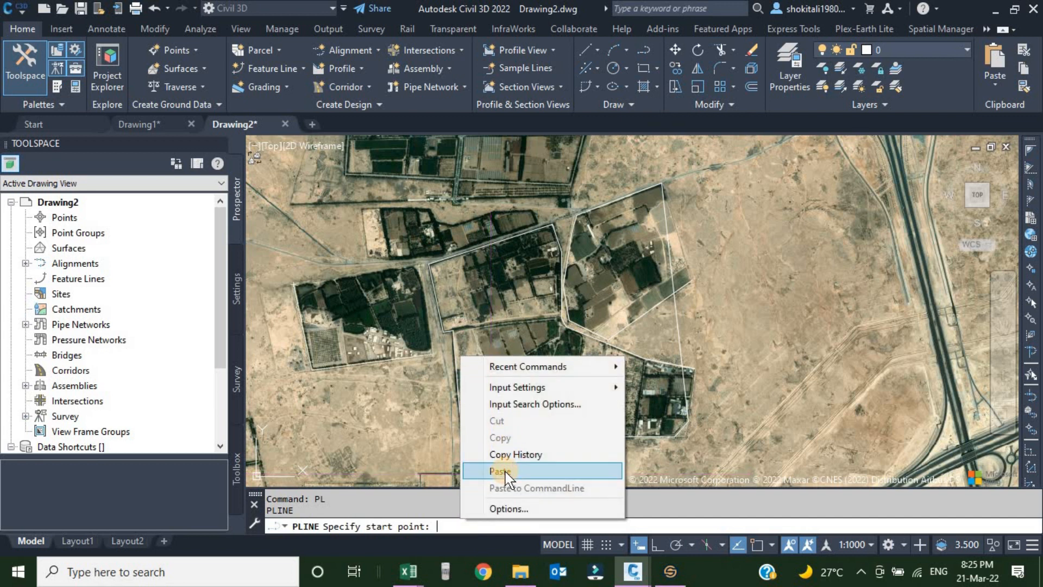
pyautogui.click(504, 472)
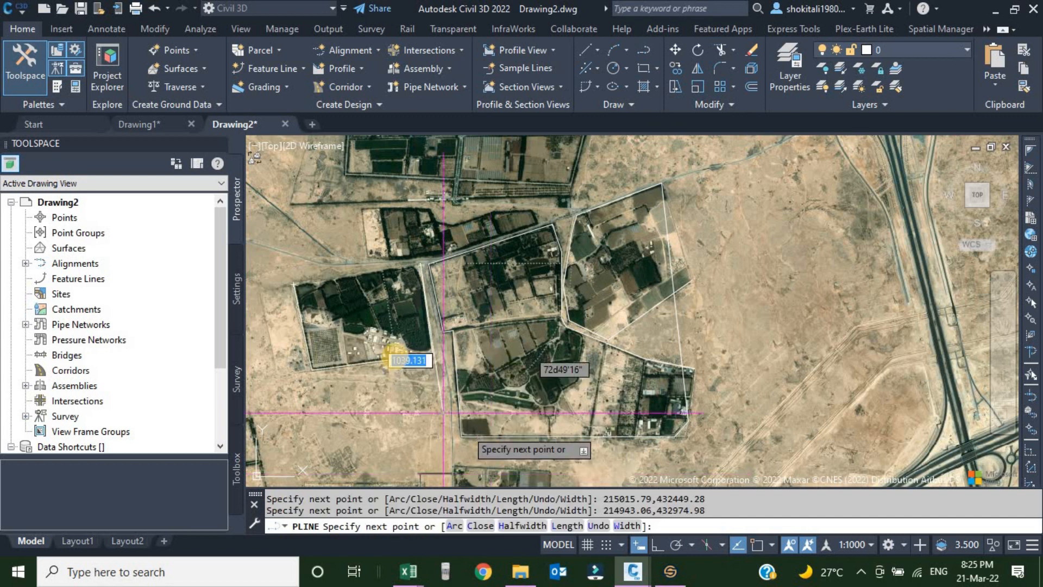
pyautogui.press('Escape')
# Step: Examine how the new polyline fits around the western farm in the Drawing2 imagery
pyautogui.scroll(1, 387, 371)
pyautogui.click(384, 353)
pyautogui.moveTo(379, 354); pyautogui.dragTo(599, 406, button='middle')
pyautogui.scroll(1, 598, 407)
pyautogui.scroll(1, 477, 340)
pyautogui.scroll(-3, 500, 361)
pyautogui.press('Escape')
# Step: Switch to Drawing1 and compare the magenta boundary with the farm edges and the neighbouring red and yellow parcels
pyautogui.click(148, 124)
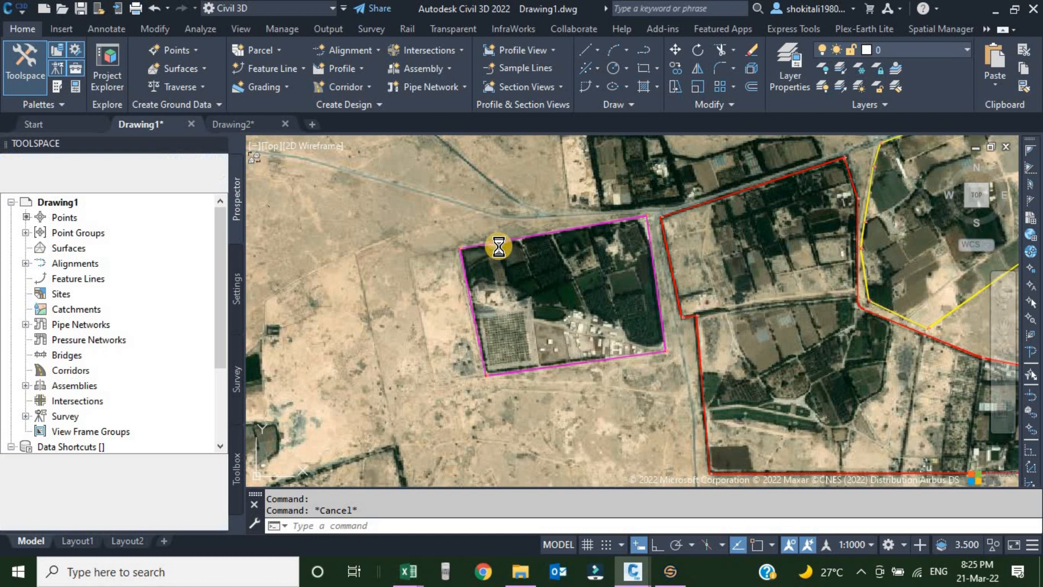
pyautogui.scroll(2, 496, 235)
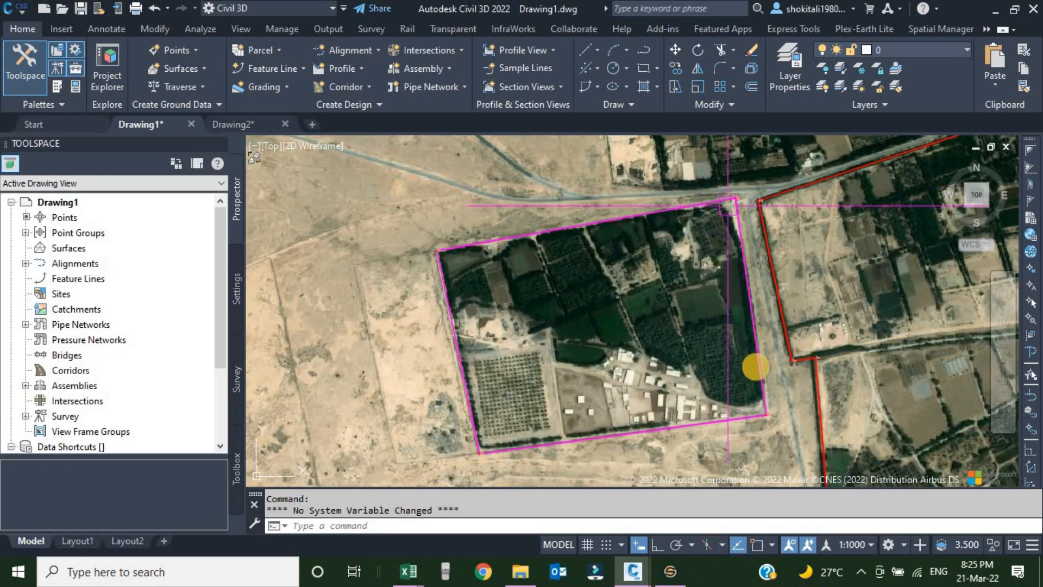
pyautogui.scroll(-4, 398, 205)
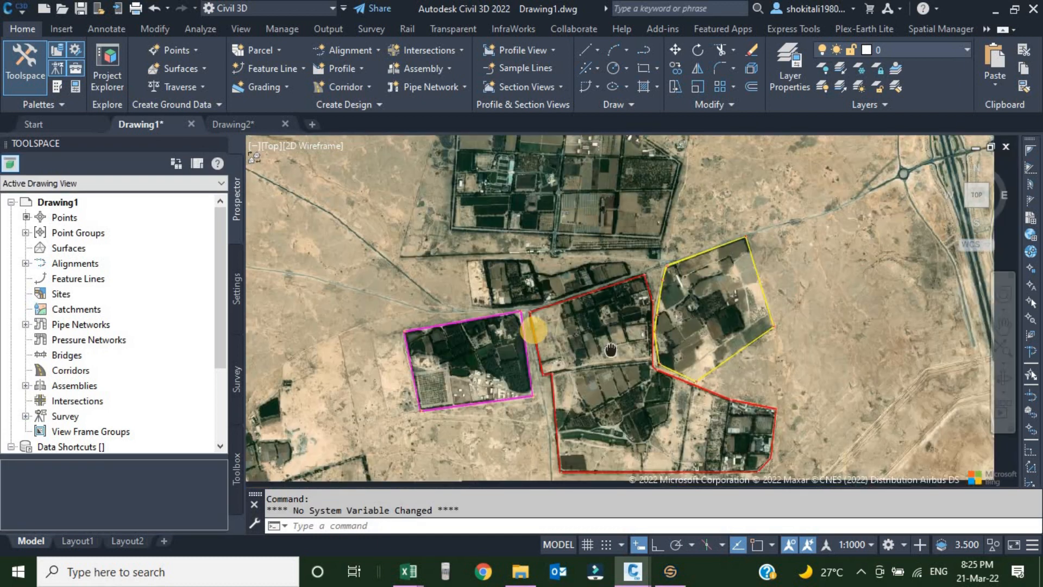
# Step: Return to Drawing2 and check the new polyline's northeastern corner against the western farm in the imagery
pyautogui.click(239, 123)
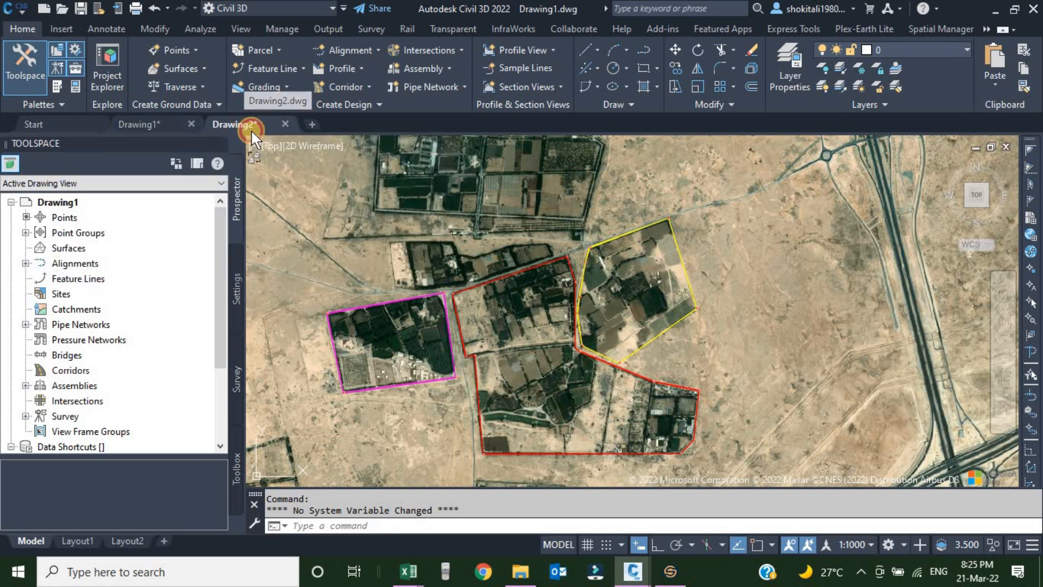
pyautogui.scroll(7, 636, 245)
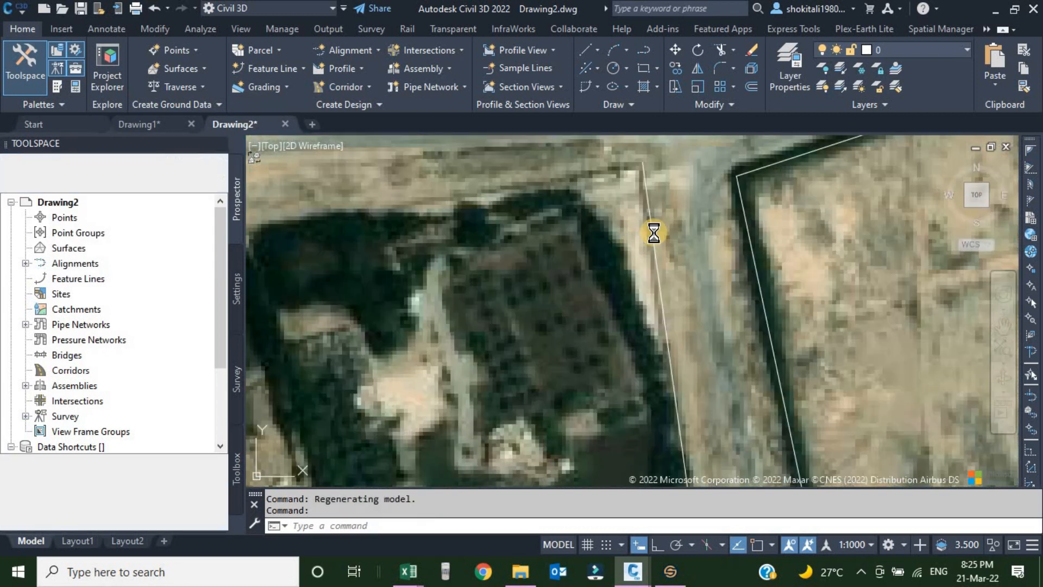
pyautogui.click(654, 232)
pyautogui.scroll(-5, 654, 231)
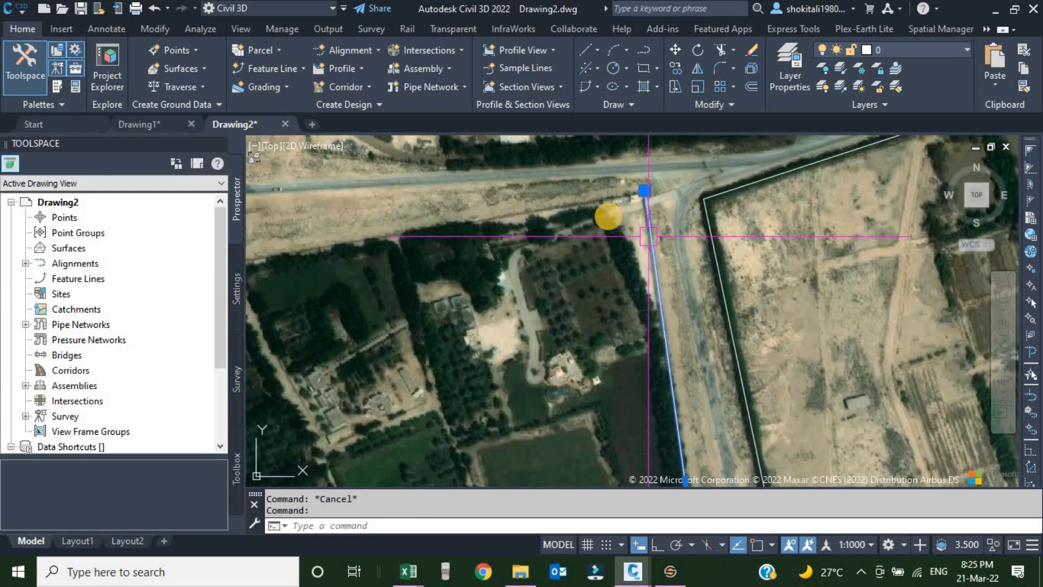
# Step: Draw a polyline segment along the western farm's open north side, from its boundary's northeastern corner to its northwestern corner
pyautogui.scroll(-4, 474, 264)
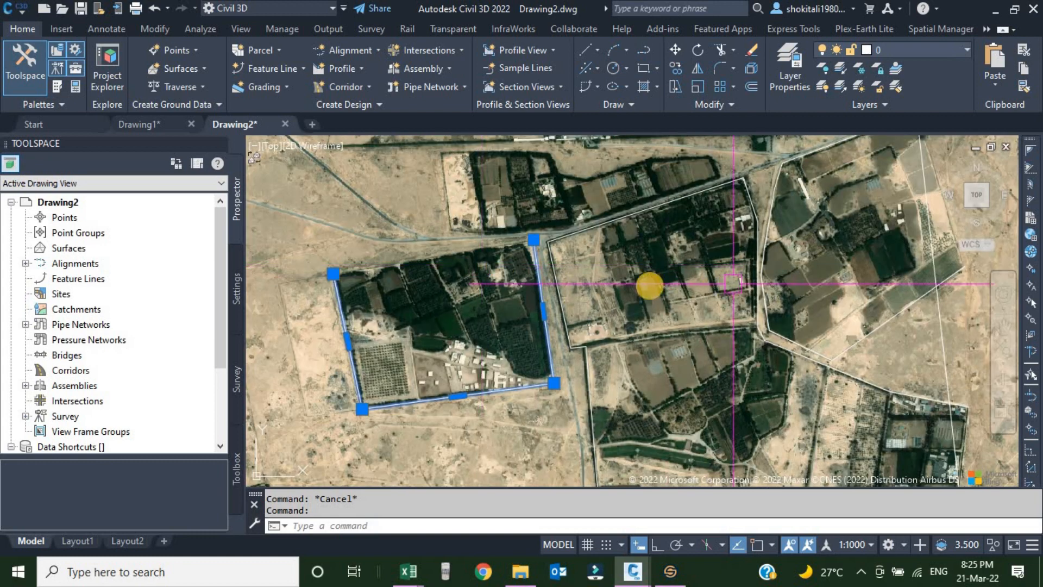
pyautogui.moveTo(733, 283); pyautogui.dragTo(647, 283, button='middle')
pyautogui.scroll(-4, 512, 293)
pyautogui.scroll(4, 443, 275)
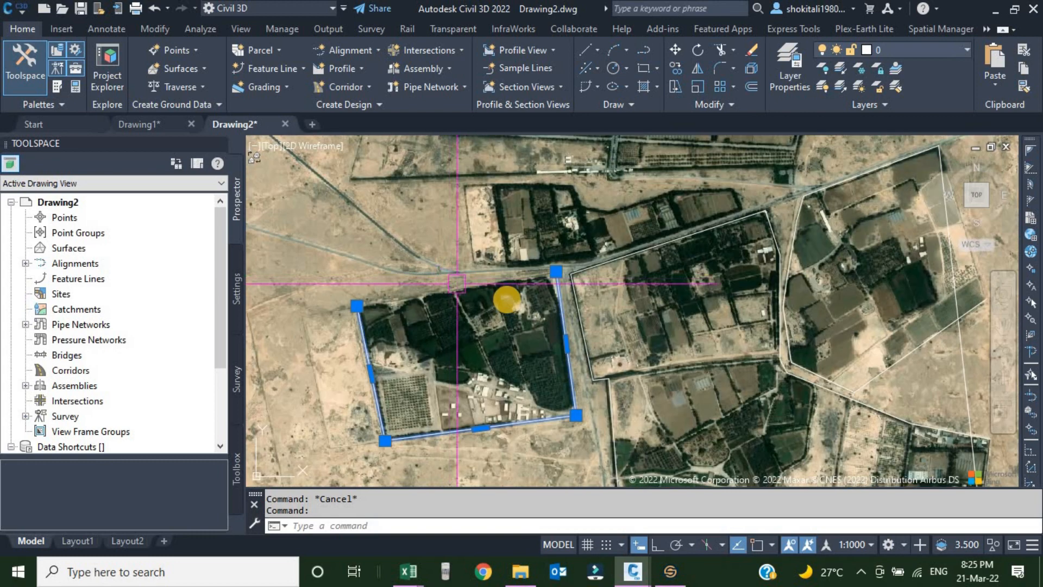
pyautogui.press('Return')
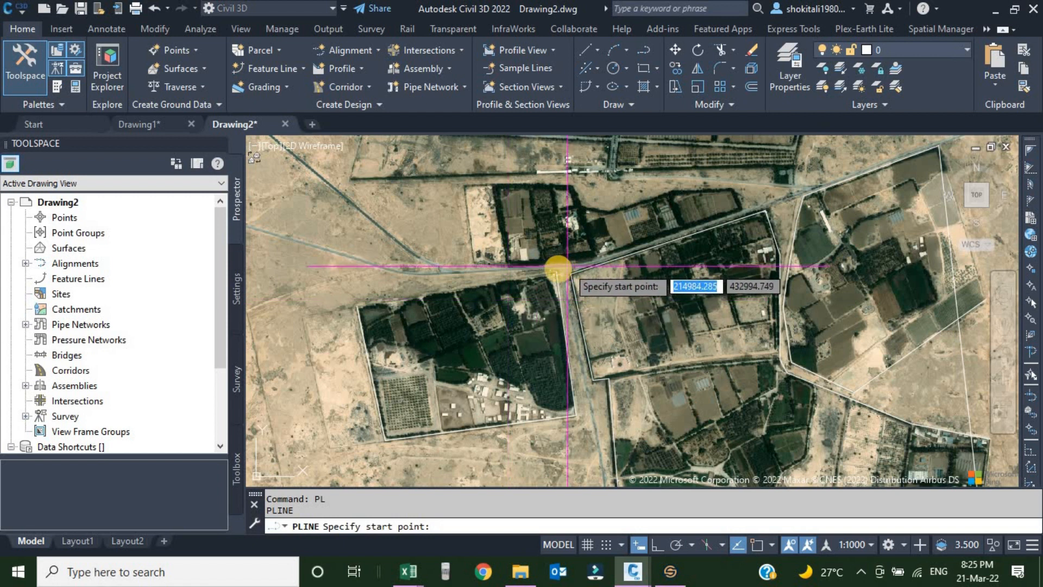
pyautogui.click(556, 270)
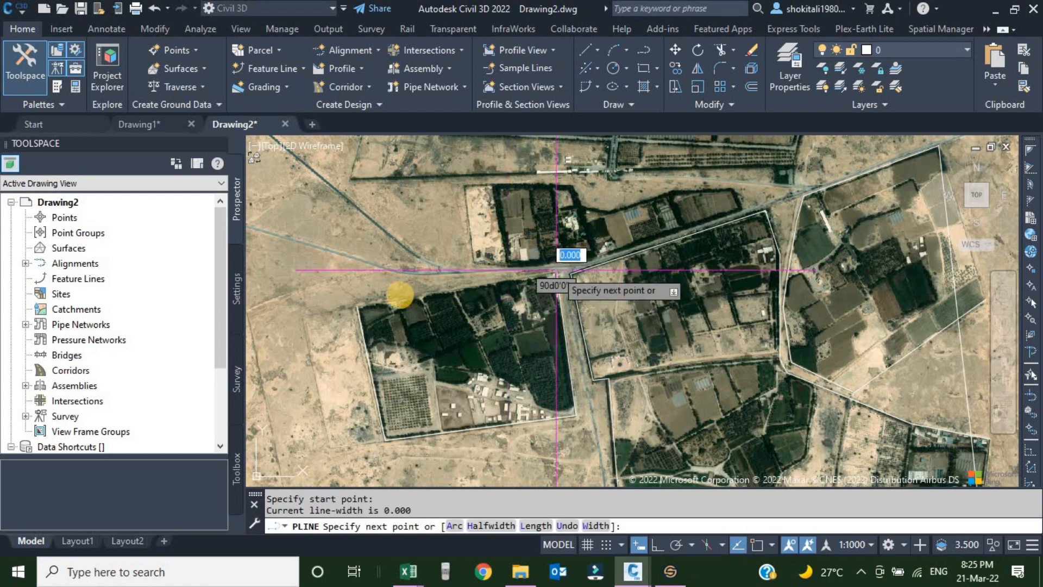
pyautogui.click(356, 306)
pyautogui.press('Escape')
# Step: Examine how the western farm's boundary and the neighbouring parcel outlines fit the farms in the wider Drawing2 imagery
pyautogui.scroll(-4, 570, 332)
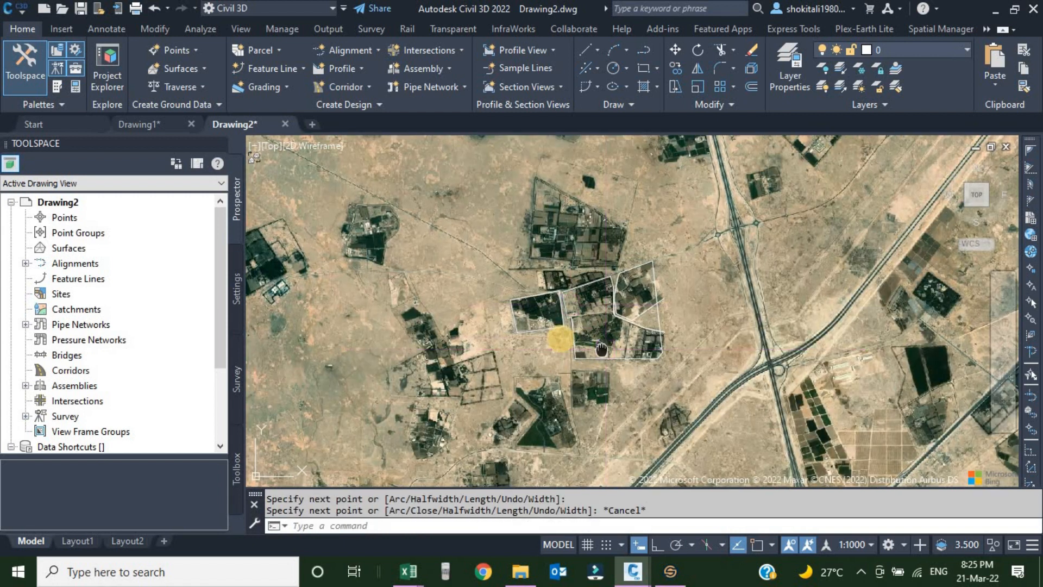
pyautogui.scroll(4, 554, 320)
pyautogui.moveTo(433, 272); pyautogui.dragTo(575, 306, button='middle')
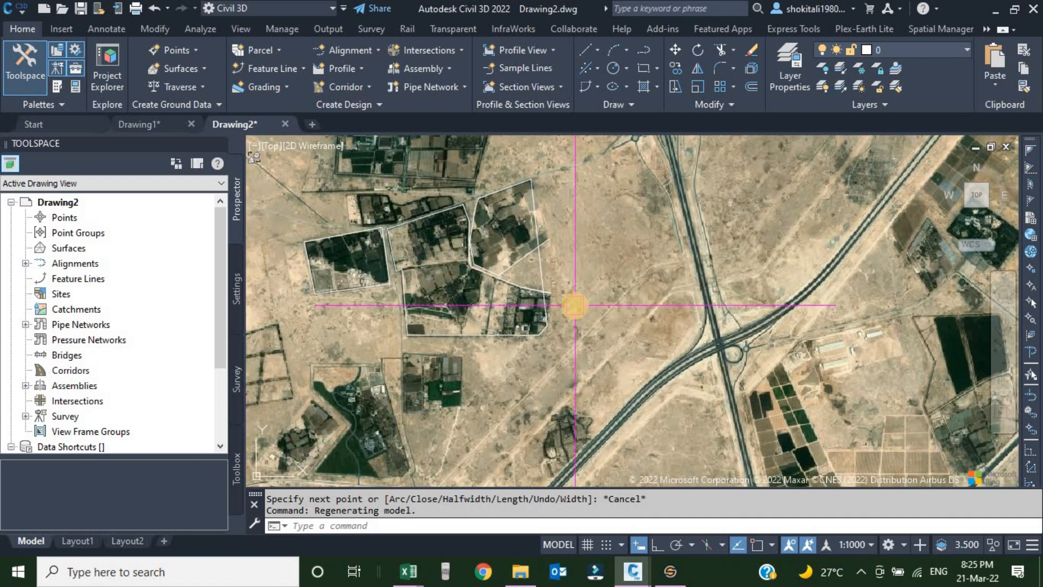
pyautogui.moveTo(677, 573)
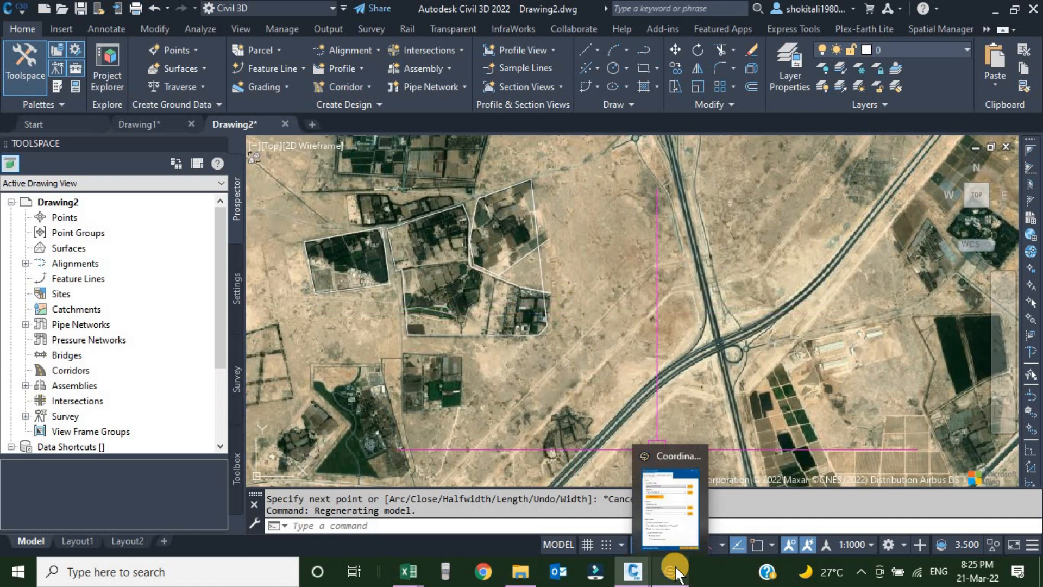